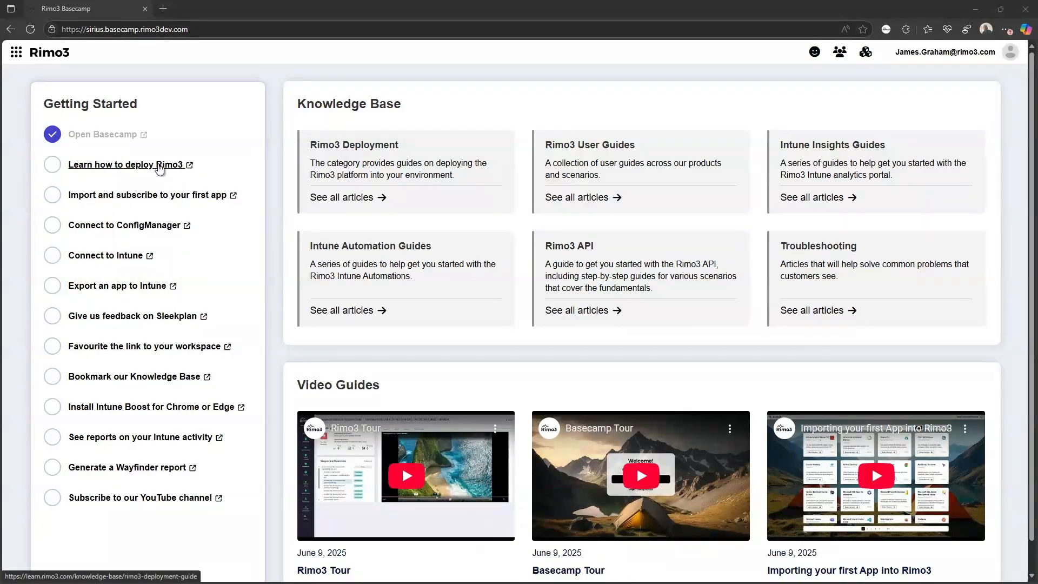
- Open the Rimo3 deployment guide in a new tab, then choose Discovery from Basecamp's app menu to list workspaces
{"action": "left_click", "coordinate": [159, 165]}
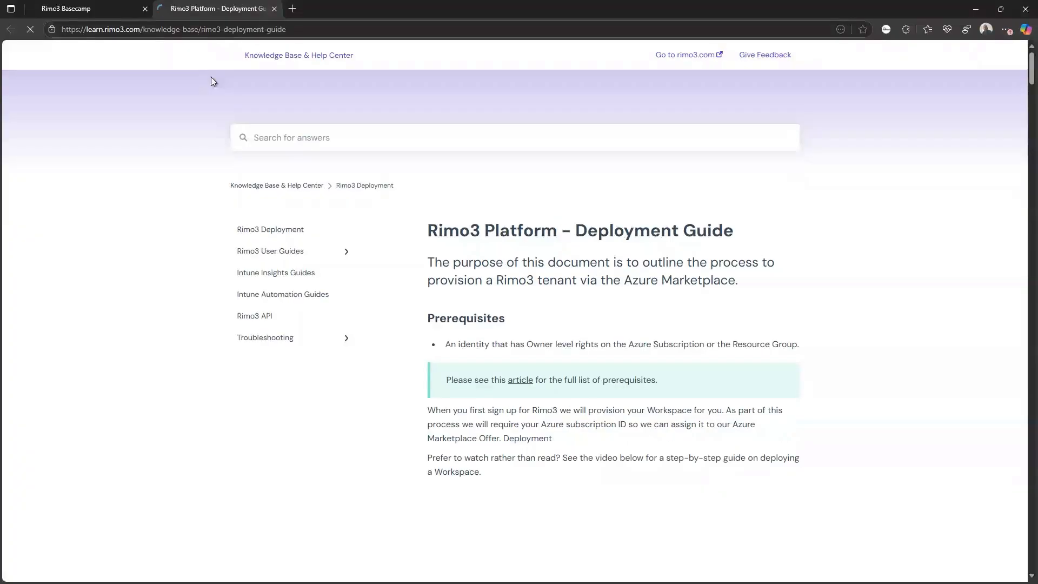
{"action": "left_click", "coordinate": [58, 15]}
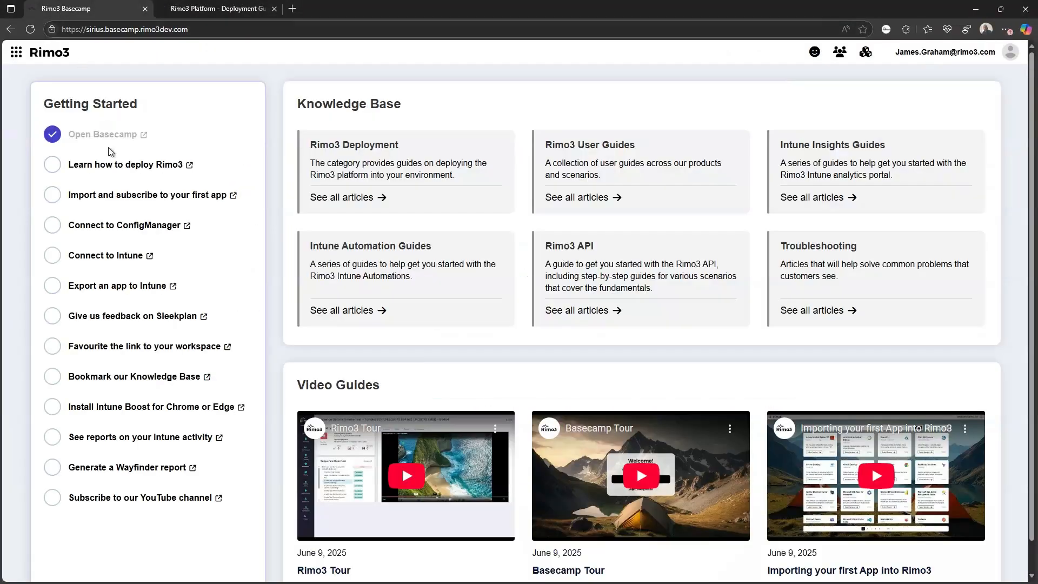
{"action": "left_click", "coordinate": [16, 52]}
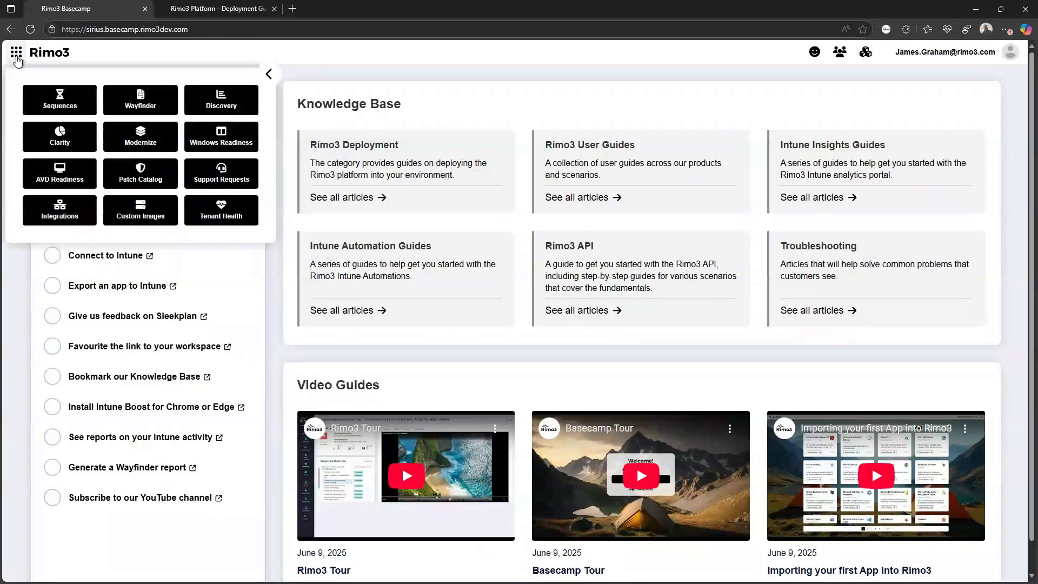
{"action": "left_click", "coordinate": [222, 98]}
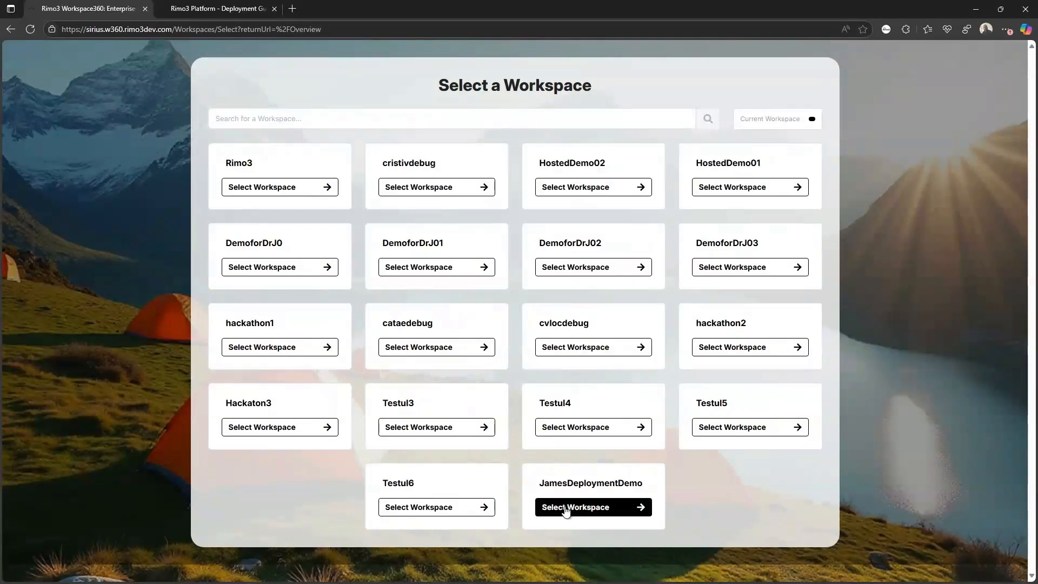
{"action": "left_click", "coordinate": [617, 507]}
- Select the deployment demo workspace card to load its six-step deployment questionnaire
{"action": "left_click", "coordinate": [606, 508]}
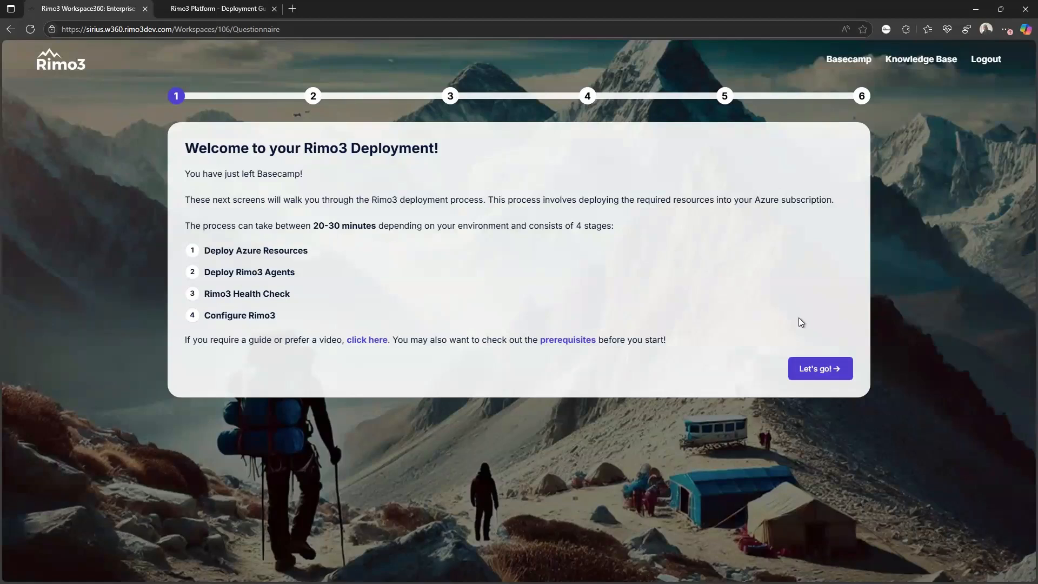
- Begin Deploy Azure Resources, copy a registration key, and open the Rimo3 Cloud Dev (preview) Marketplace offer
{"action": "left_click", "coordinate": [831, 372]}
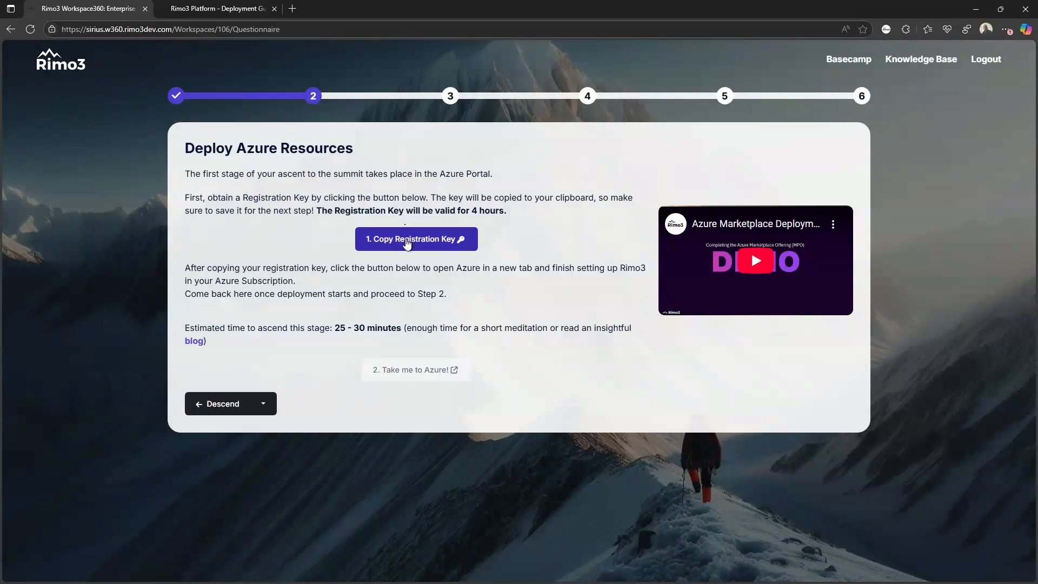
{"action": "left_click", "coordinate": [405, 244]}
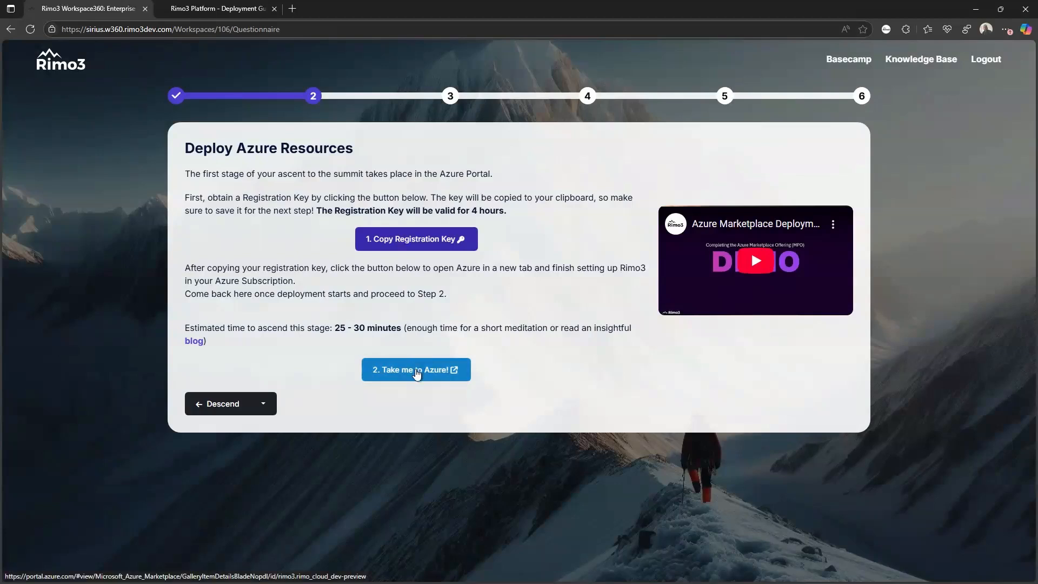
{"action": "left_click", "coordinate": [416, 371]}
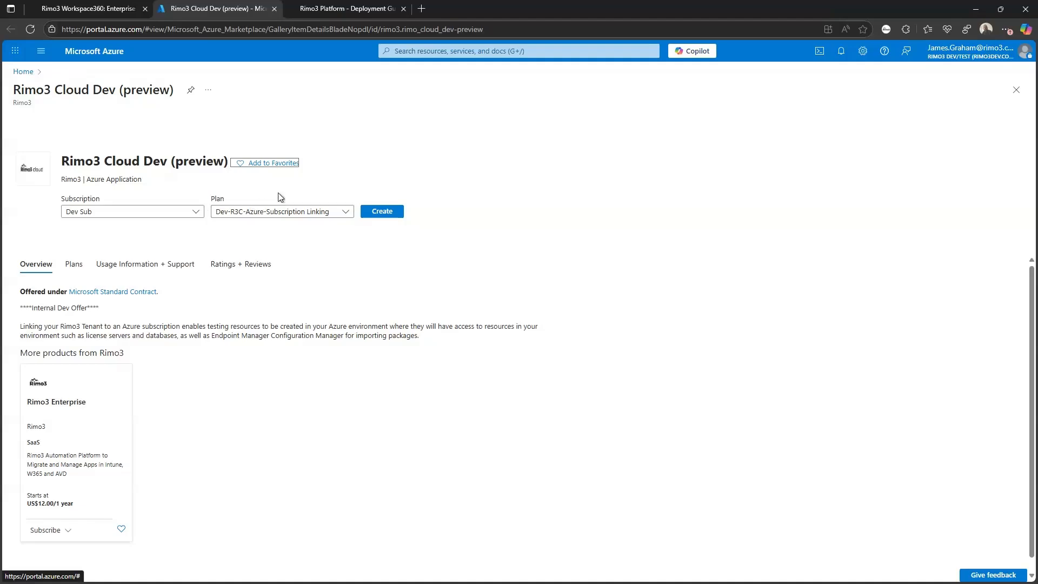
- Choose the Dev-Rimo3-Sirius-Subscription-Linking plan and start the Create form on Dev Sub
{"action": "left_click", "coordinate": [275, 215]}
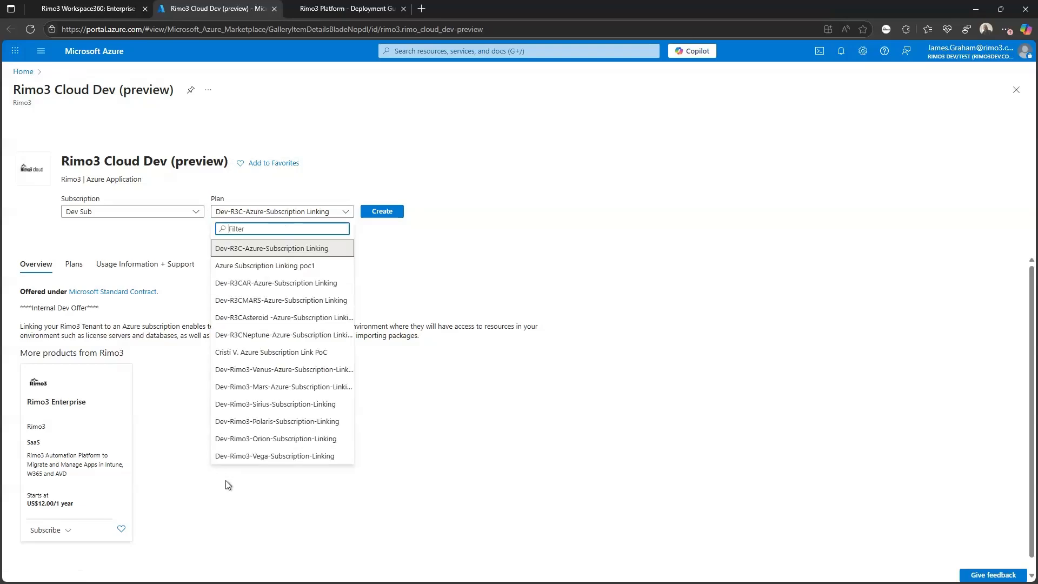
{"action": "left_click", "coordinate": [302, 406]}
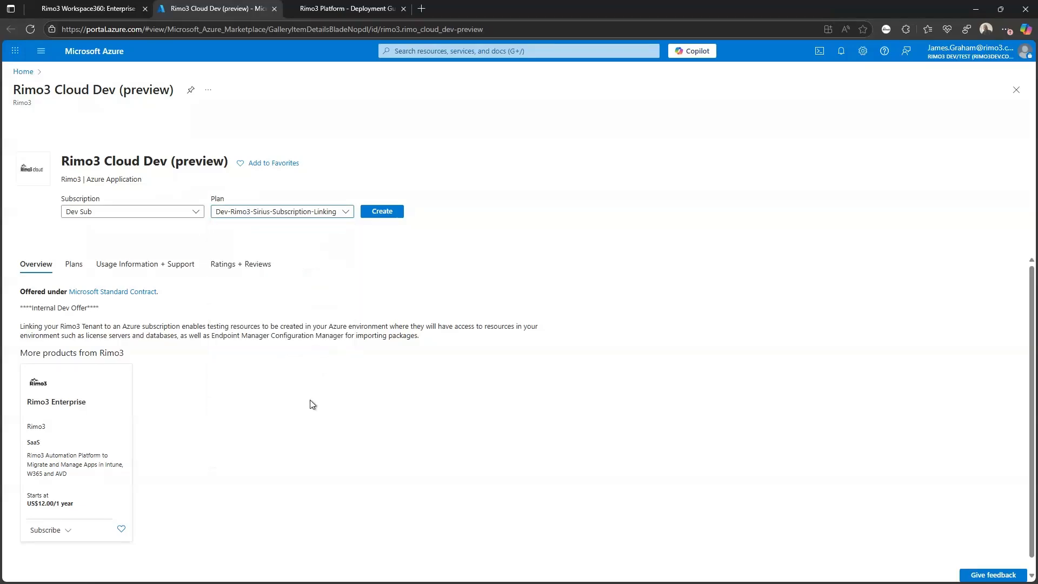
{"action": "left_click", "coordinate": [320, 217]}
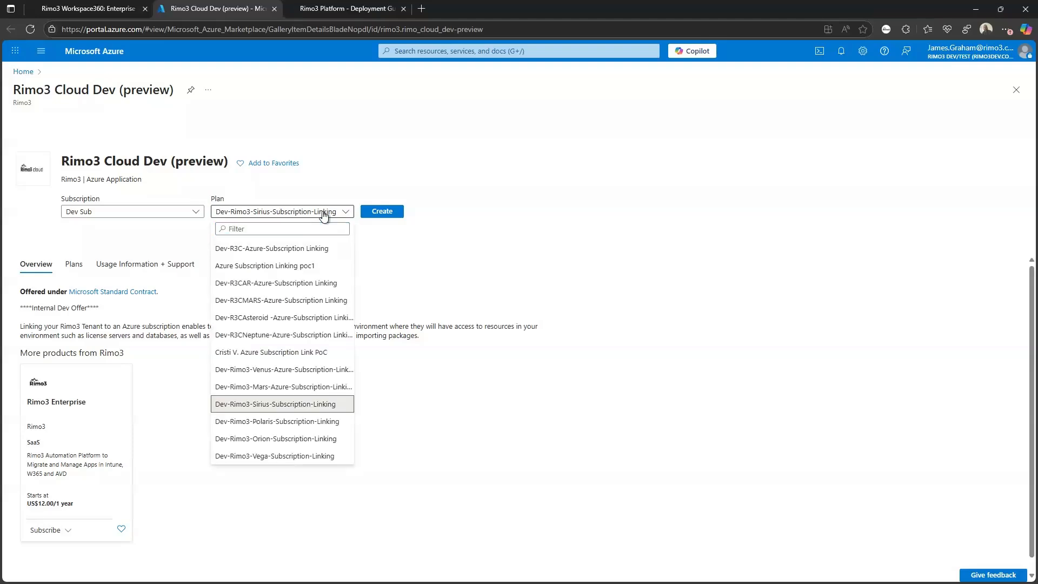
{"action": "left_click", "coordinate": [349, 212]}
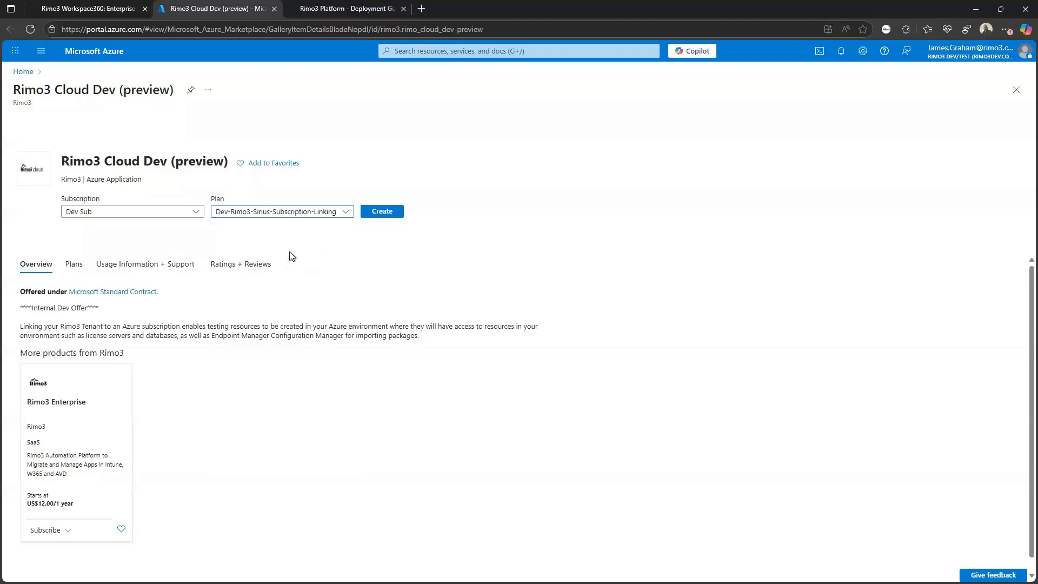
{"action": "left_click", "coordinate": [376, 218]}
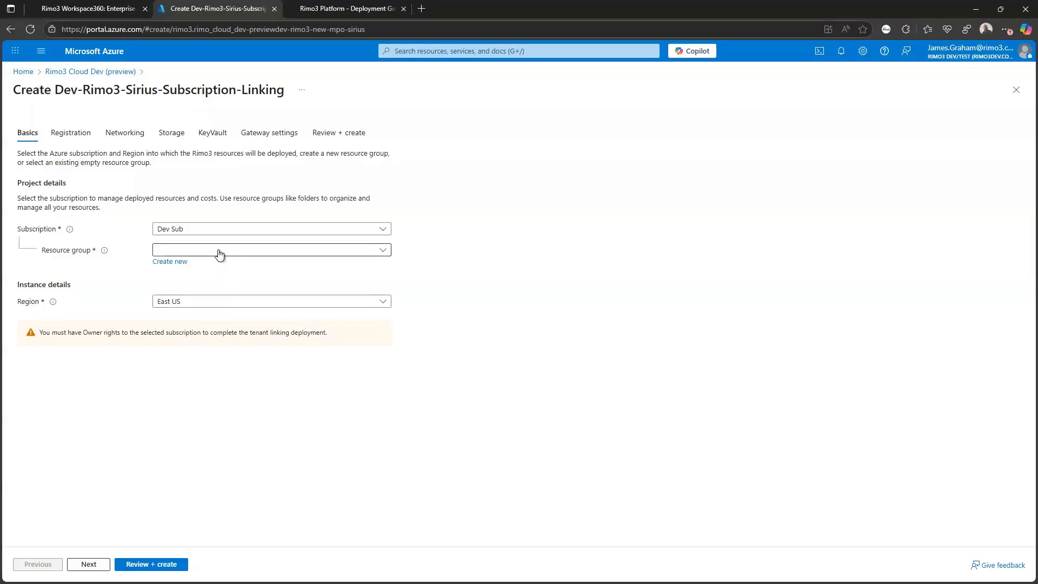
- Create a new resource group named for the Sirius deployment demo (r3c-sirius- prefix)
{"action": "left_click", "coordinate": [174, 262]}
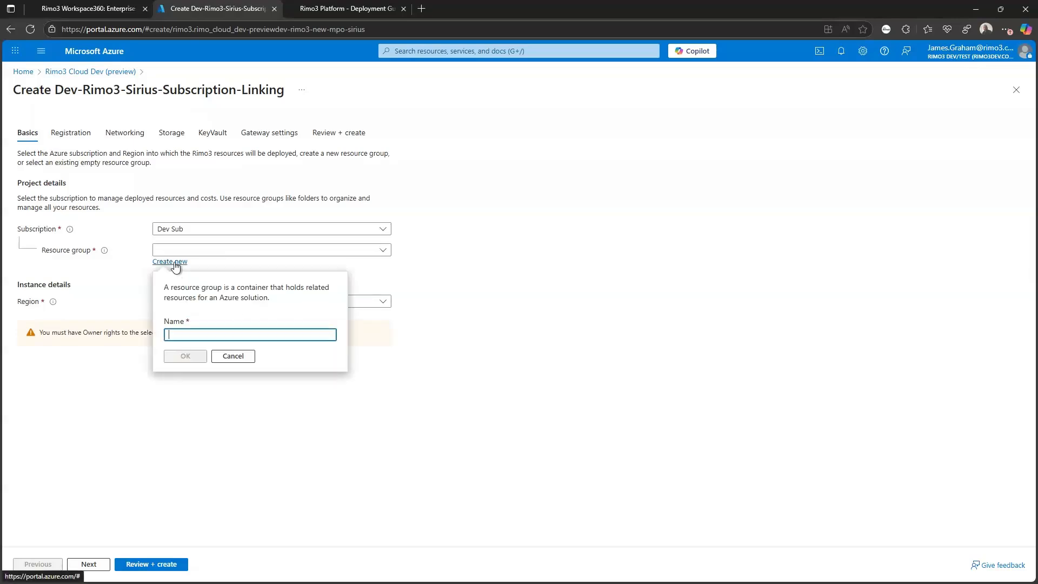
{"action": "type", "text": "De"}
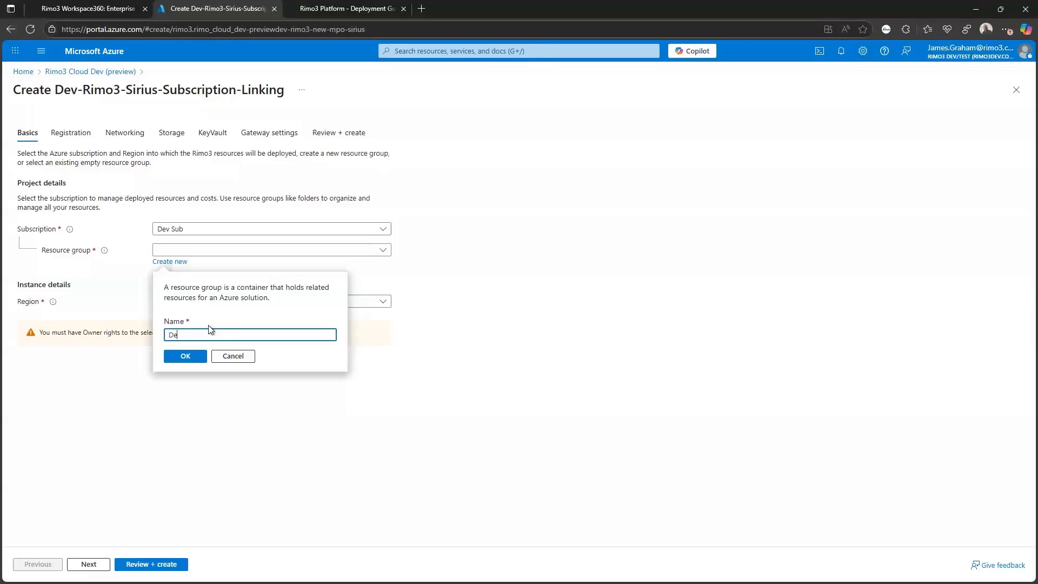
{"action": "type", "text": "p"}
{"action": "key", "text": "BackSpace"}
{"action": "key", "text": "BackSpace"}
{"action": "key", "text": "BackSpace"}
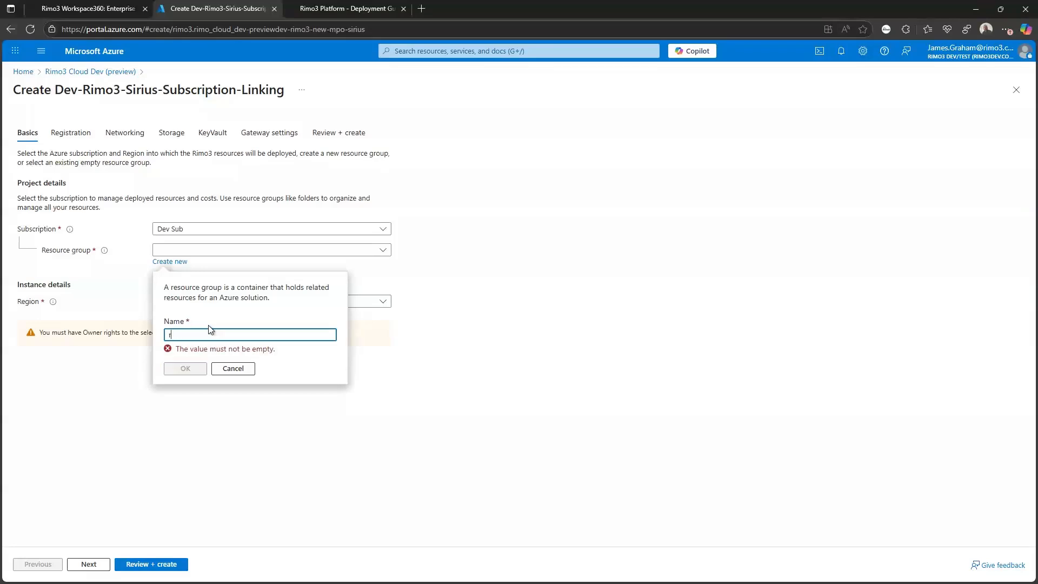
{"action": "type", "text": "r3c-s"}
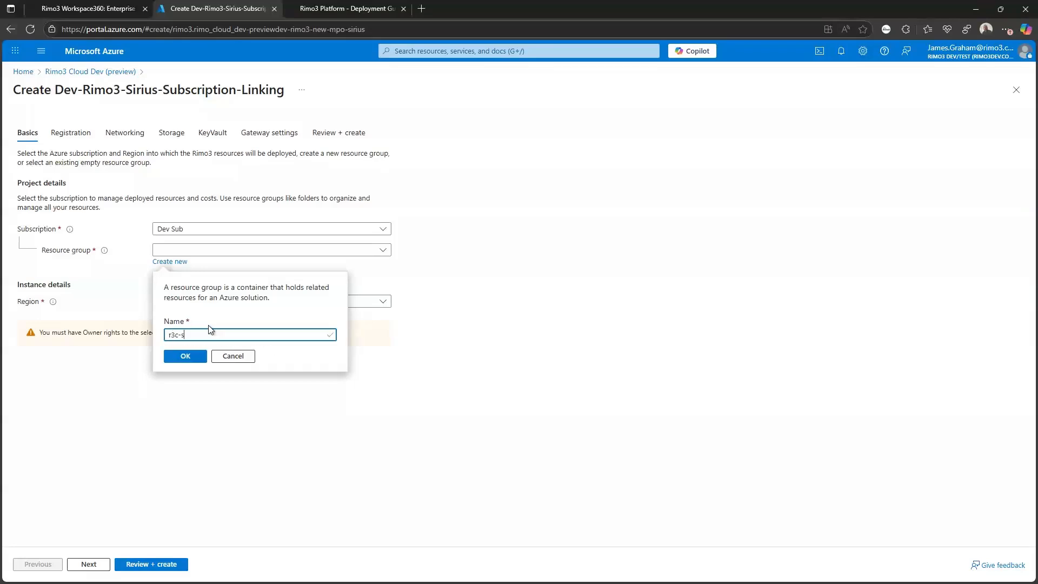
{"action": "type", "text": "irius-"}
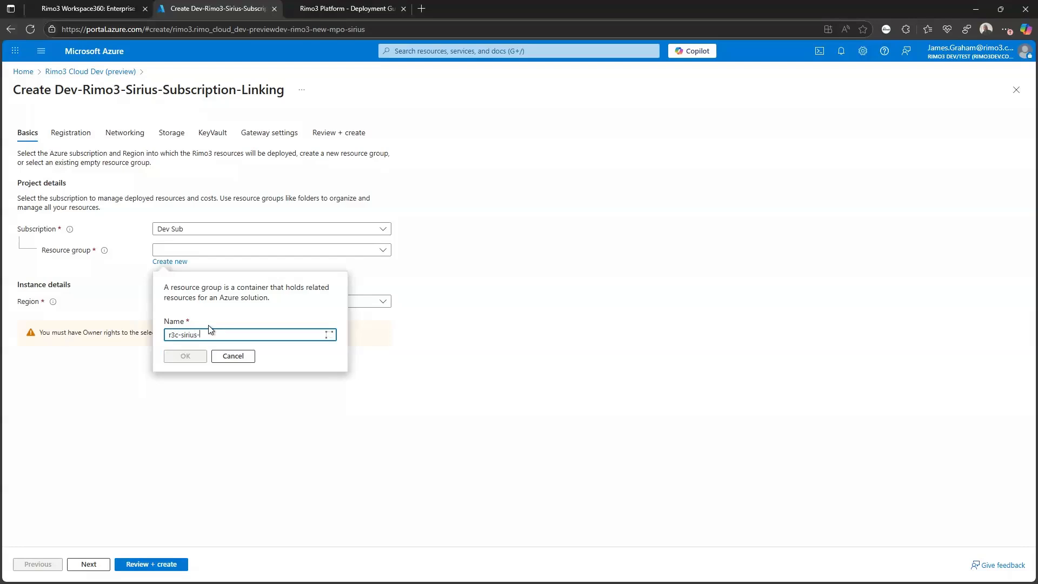
{"action": "type", "text": "james"}
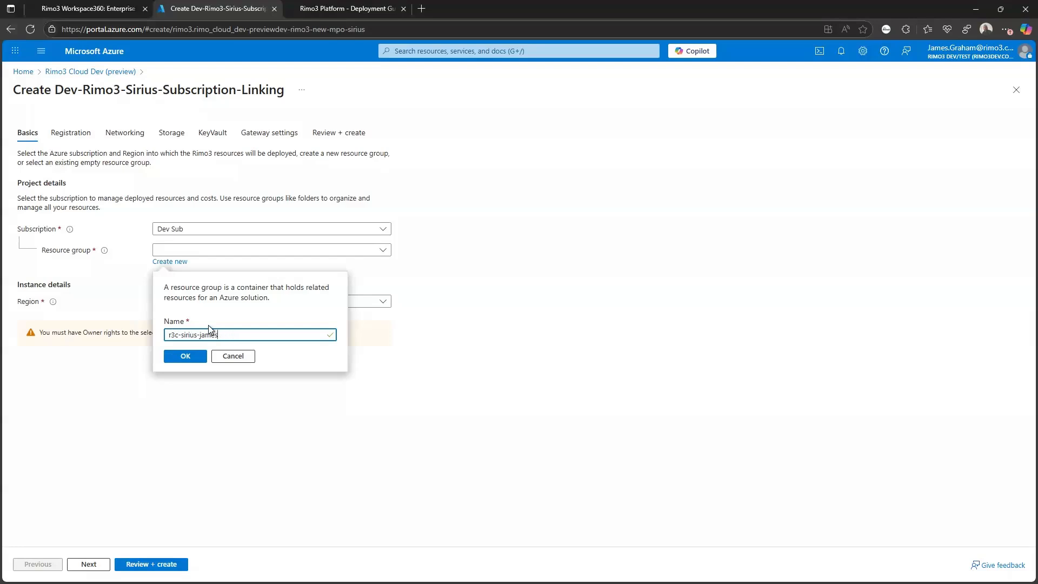
{"action": "type", "text": "deploymentdemo"}
{"action": "left_click", "coordinate": [177, 360]}
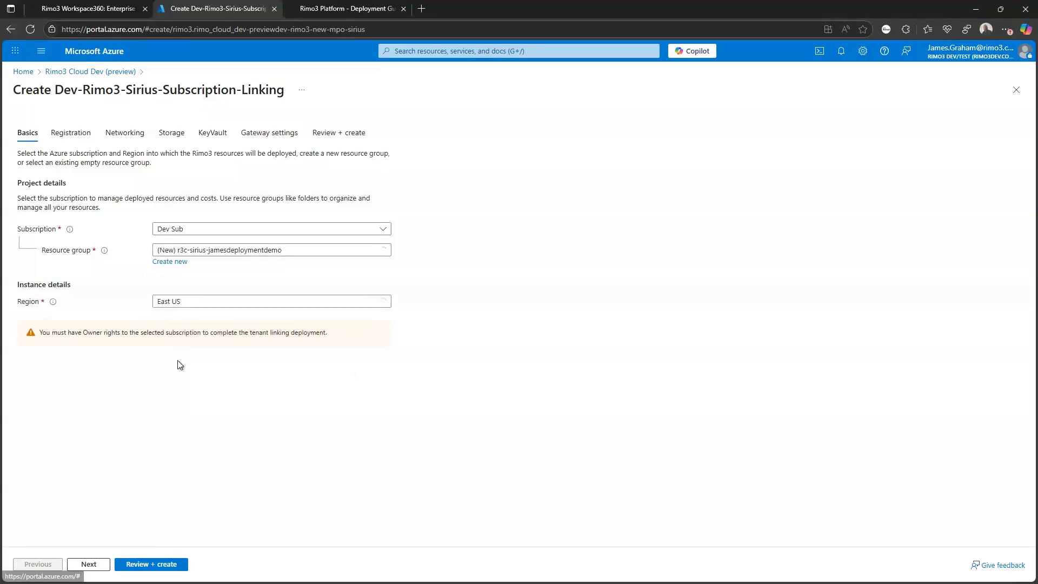
- Set the deployment region to UK South and continue to the Registration step
{"action": "left_click", "coordinate": [191, 303]}
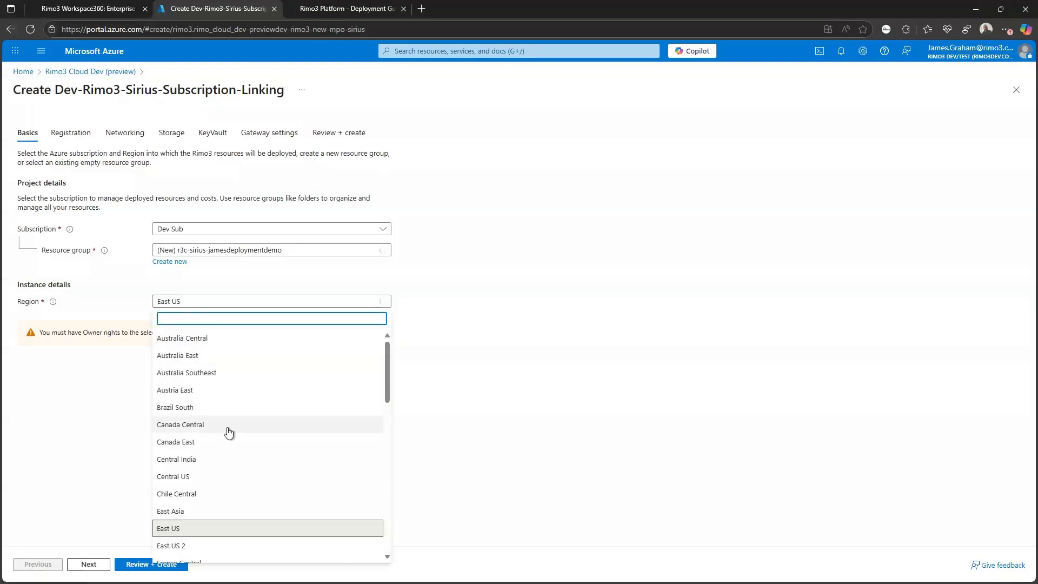
{"action": "scroll", "coordinate": [227, 429], "scroll_direction": "down", "scroll_amount": 3}
{"action": "scroll", "coordinate": [227, 485], "scroll_direction": "down", "scroll_amount": 6}
{"action": "scroll", "coordinate": [225, 482], "scroll_direction": "down", "scroll_amount": 2}
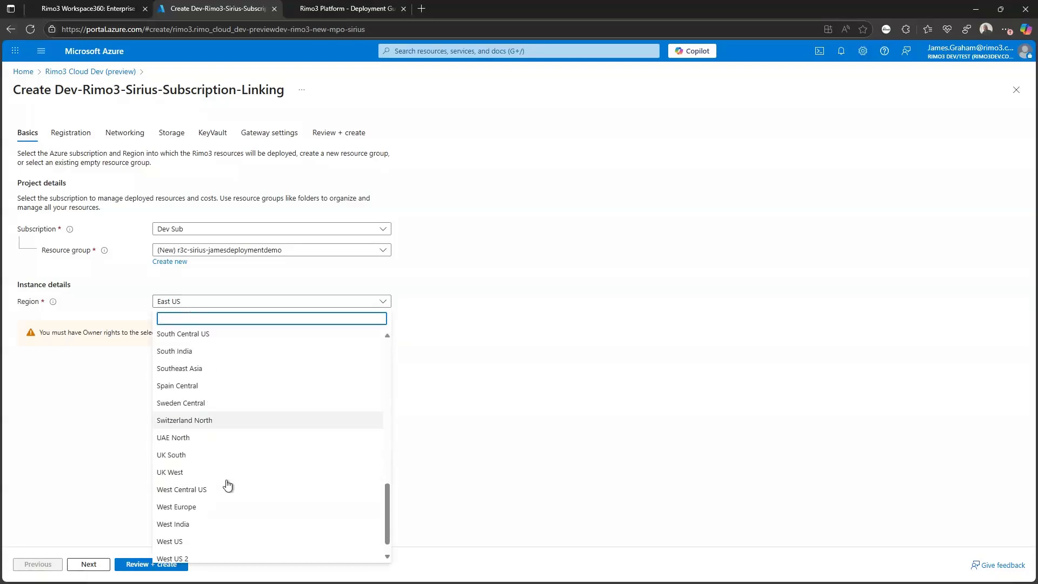
{"action": "left_click", "coordinate": [208, 456]}
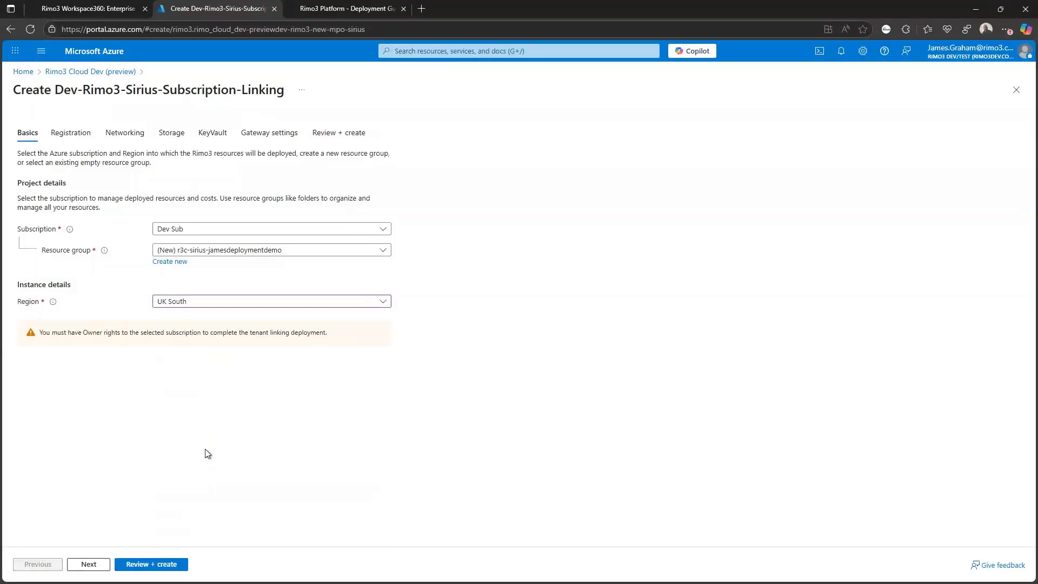
{"action": "left_click", "coordinate": [86, 564]}
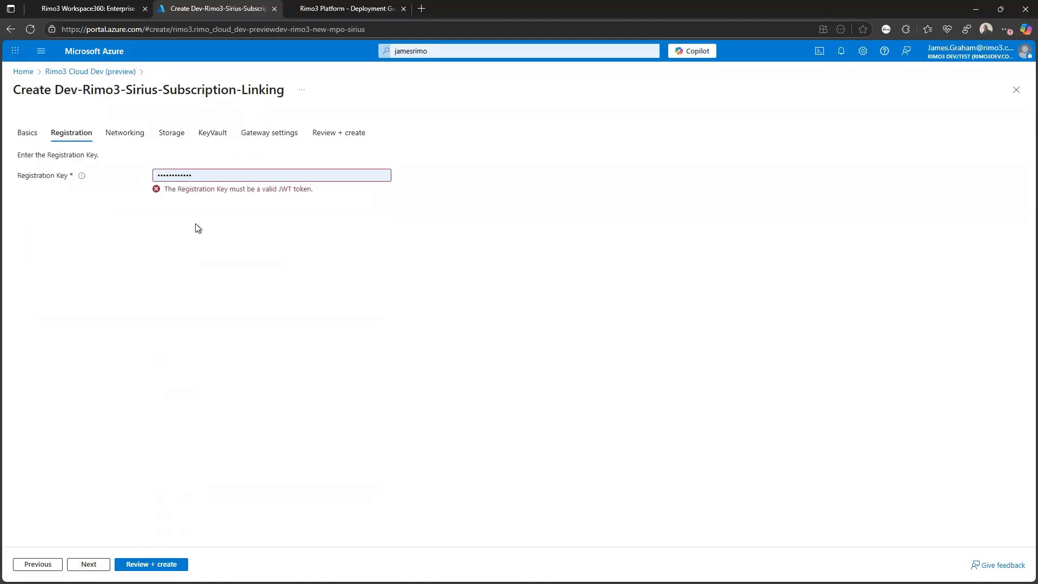
- Clear the invalid Registration Key, paste the copied valid token, and proceed to Networking
{"action": "double_click", "coordinate": [154, 175]}
{"action": "key", "text": "BackSpace"}
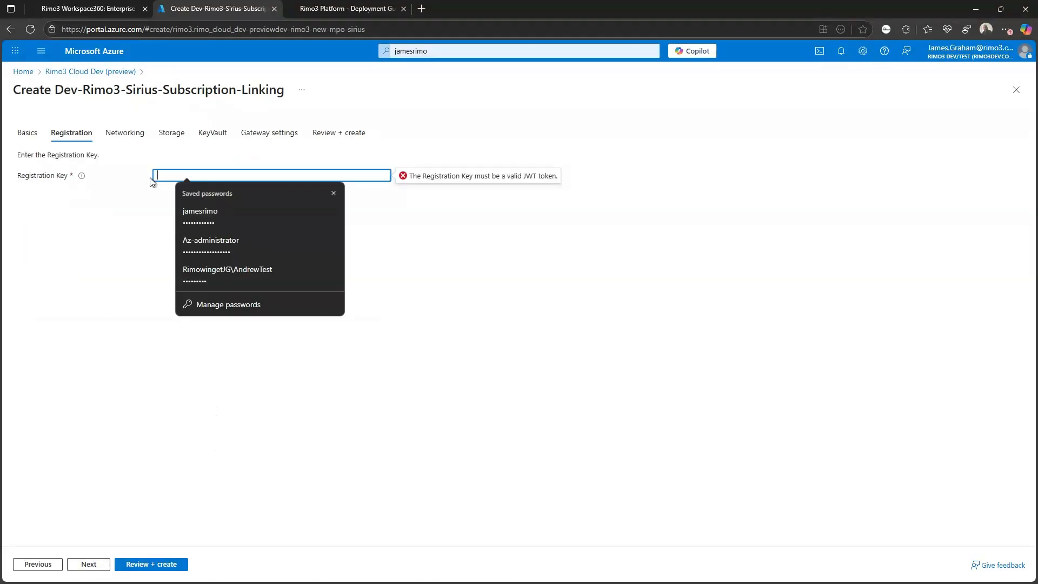
{"action": "left_click", "coordinate": [334, 194]}
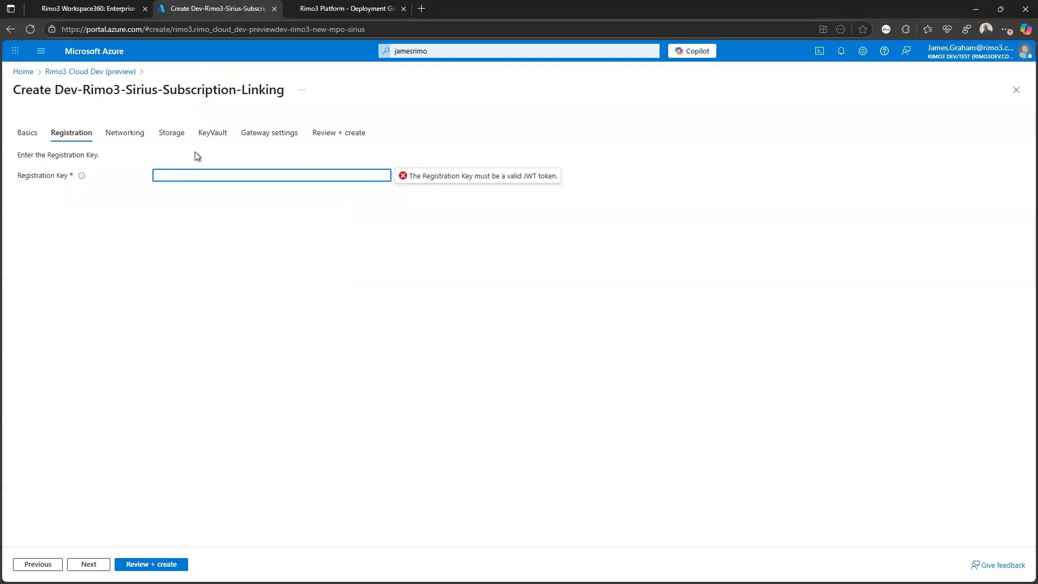
{"action": "key", "text": "ctrl+v"}
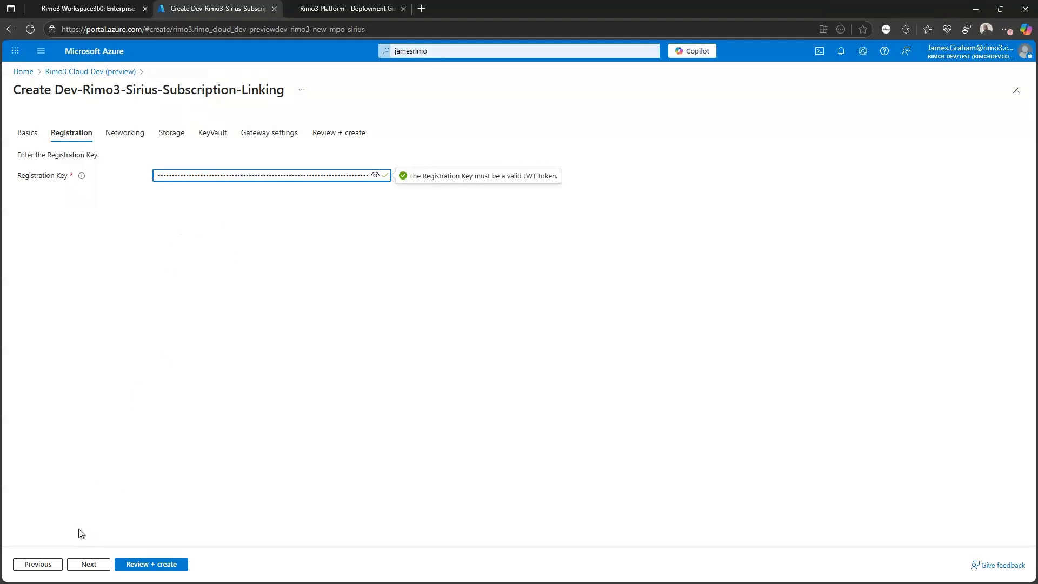
{"action": "left_click", "coordinate": [82, 563]}
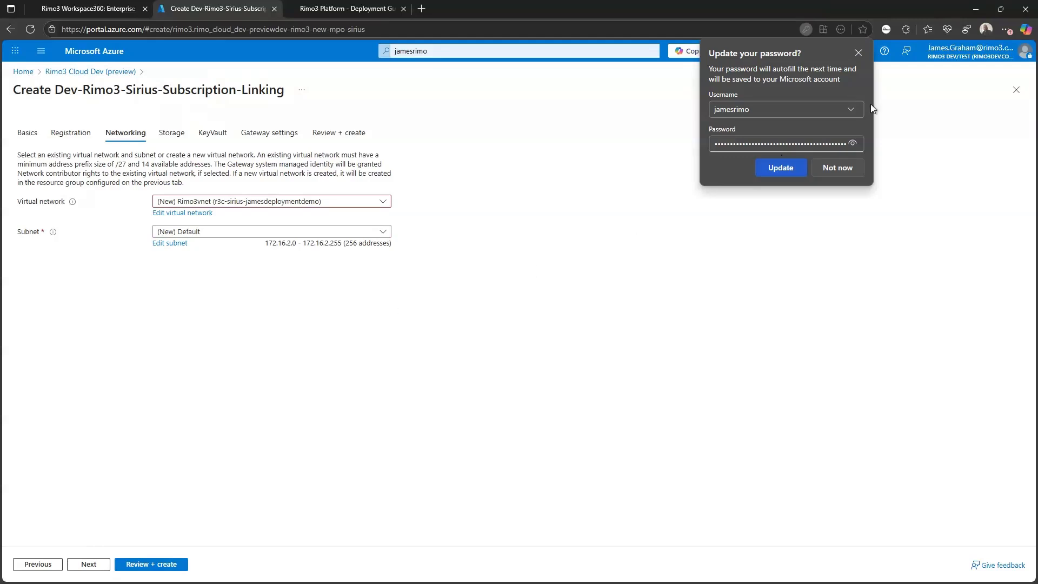
- Dismiss Edge's Update your password prompt, keeping the Rimo3vnet network and Default subnet
{"action": "left_click", "coordinate": [844, 171]}
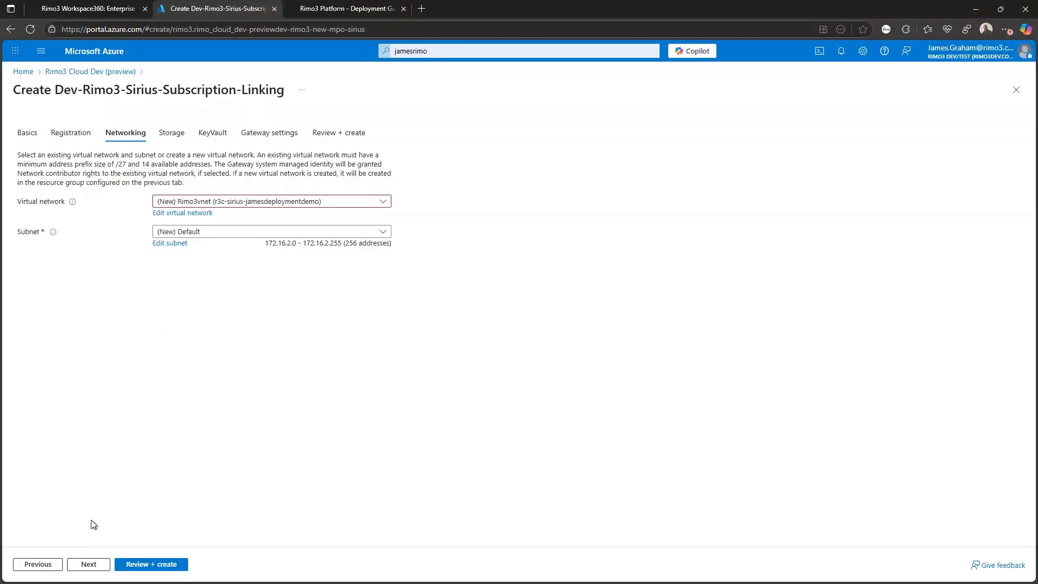
- Create a new storage account with the deployment demo name
{"action": "left_click", "coordinate": [89, 564]}
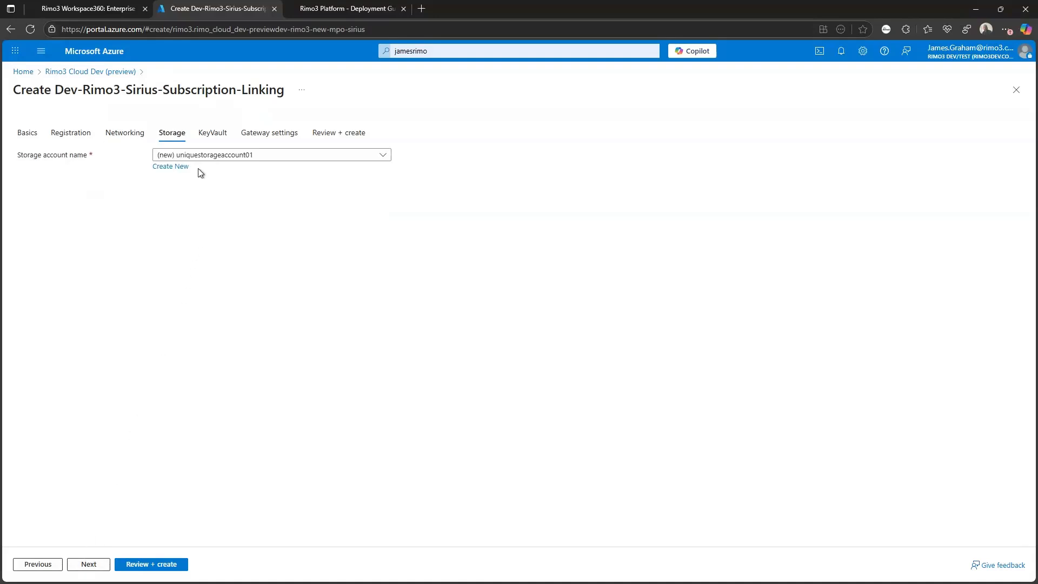
{"action": "left_click", "coordinate": [169, 169]}
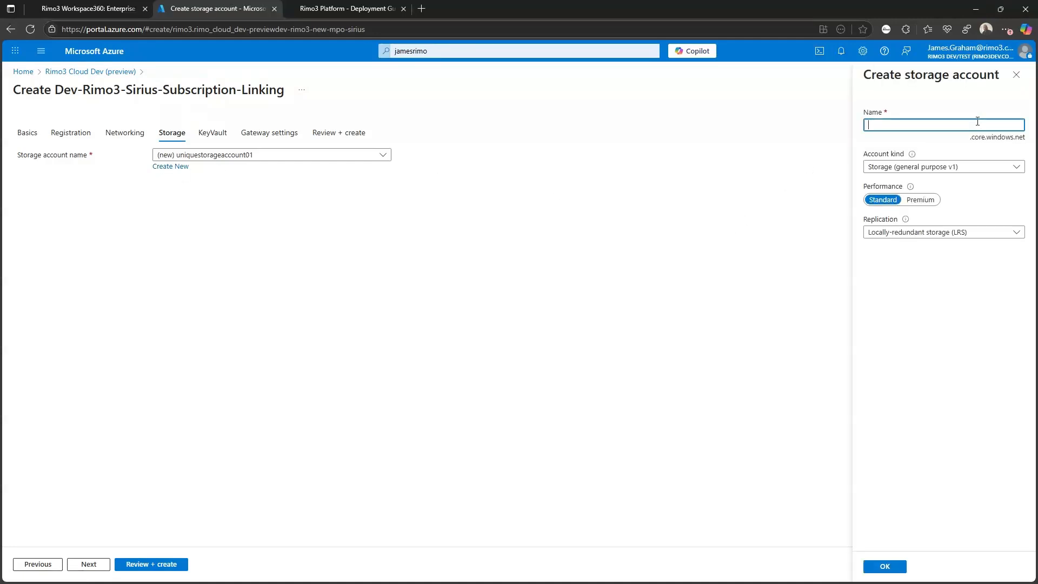
{"action": "type", "text": "jamesdeploymentdemo"}
{"action": "left_click", "coordinate": [886, 567]}
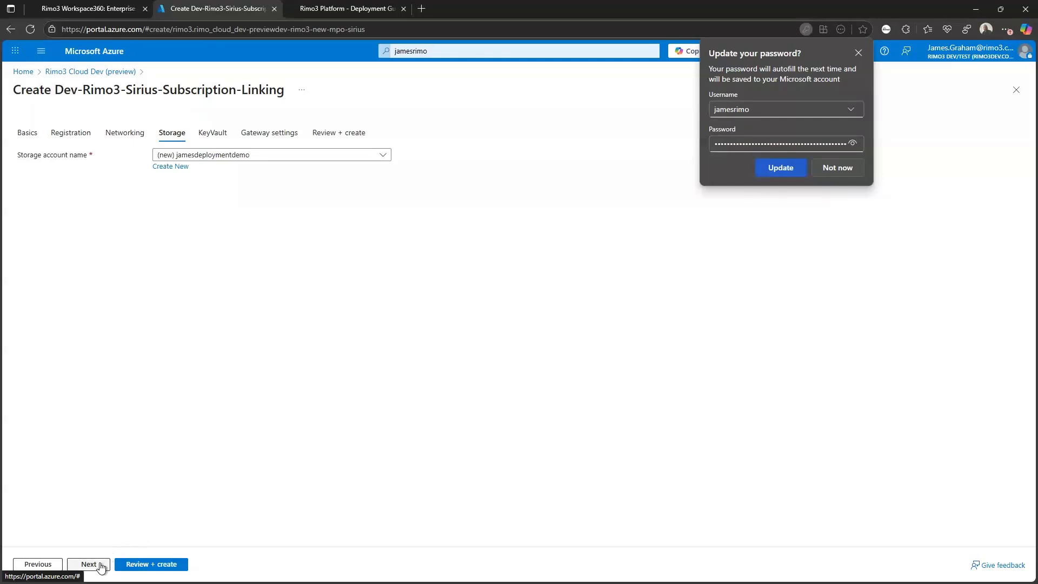
{"action": "left_click", "coordinate": [838, 167]}
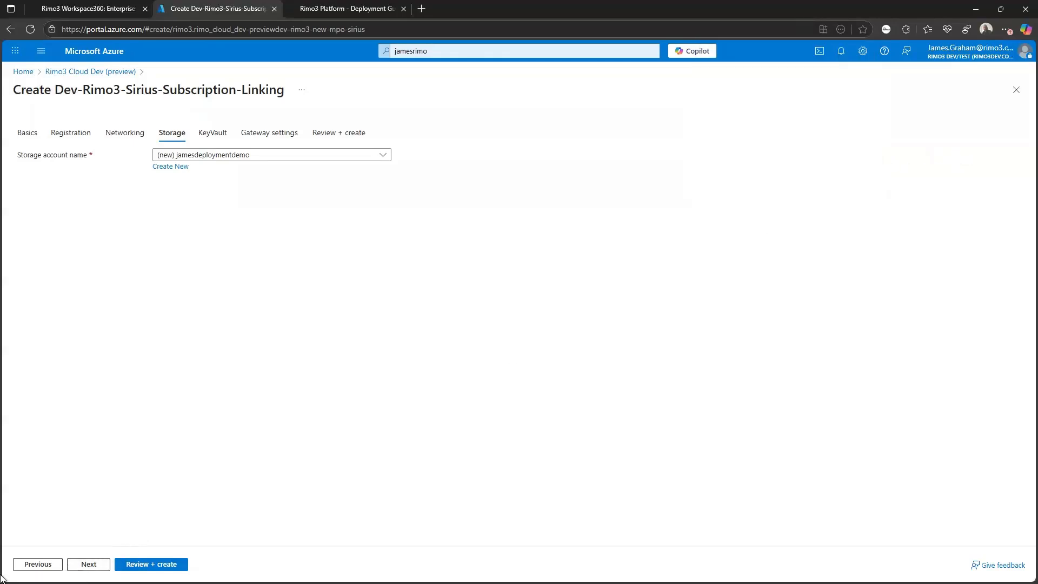
- Name the KeyVault with the same deployment demo name
{"action": "left_click", "coordinate": [101, 564]}
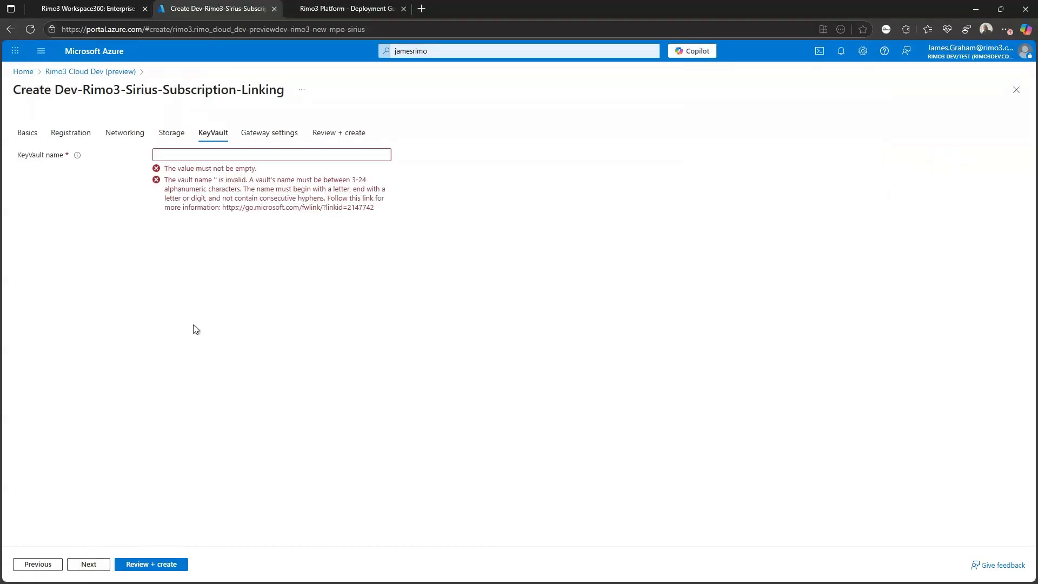
{"action": "left_click", "coordinate": [191, 157]}
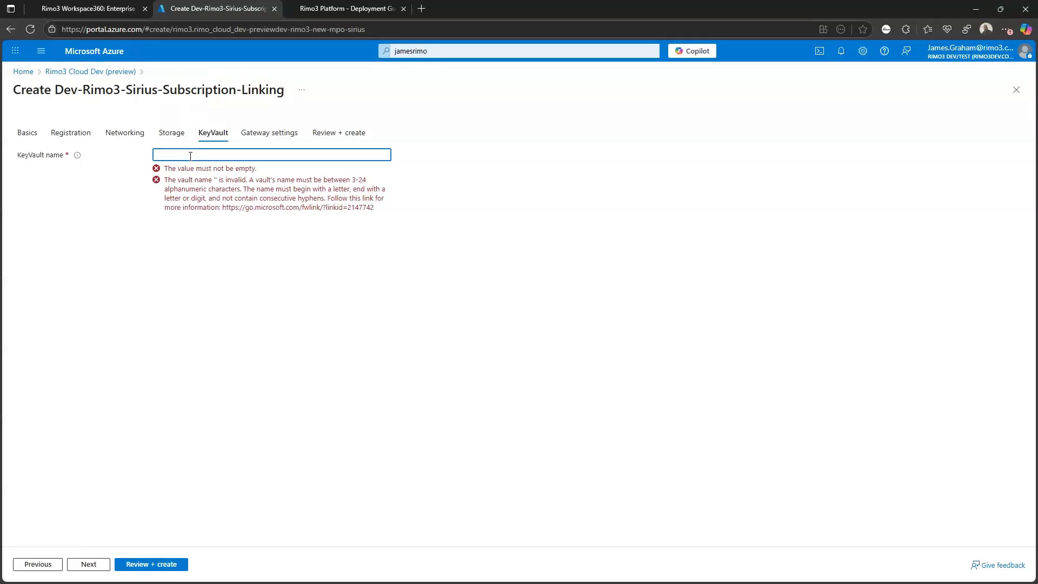
{"action": "type", "text": "jamesdeploymentdemo"}
{"action": "left_click", "coordinate": [266, 324]}
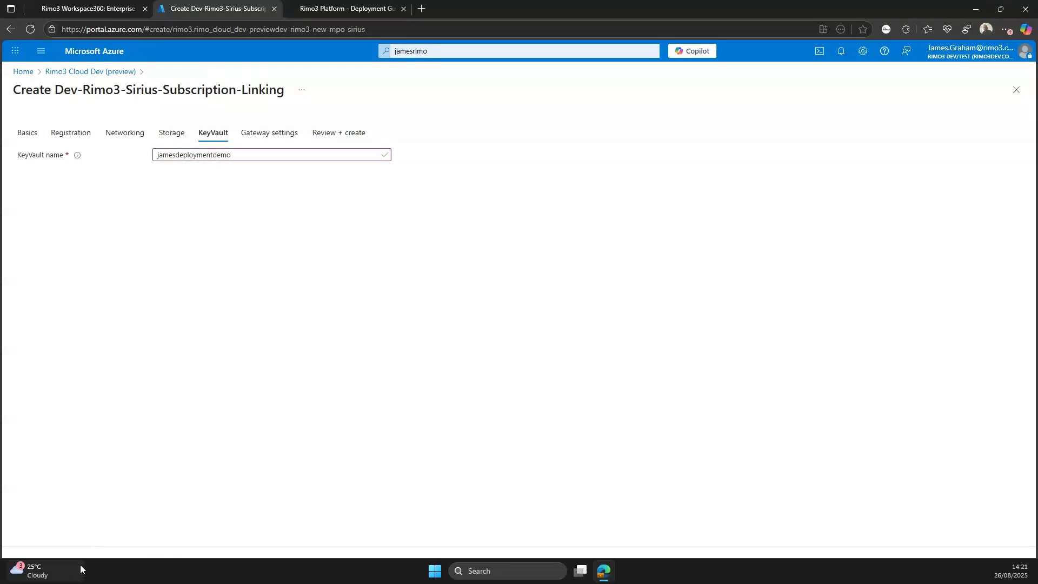
- Enter gateway username rimo3demo and the same password in Password and Confirm password
{"action": "left_click", "coordinate": [89, 564]}
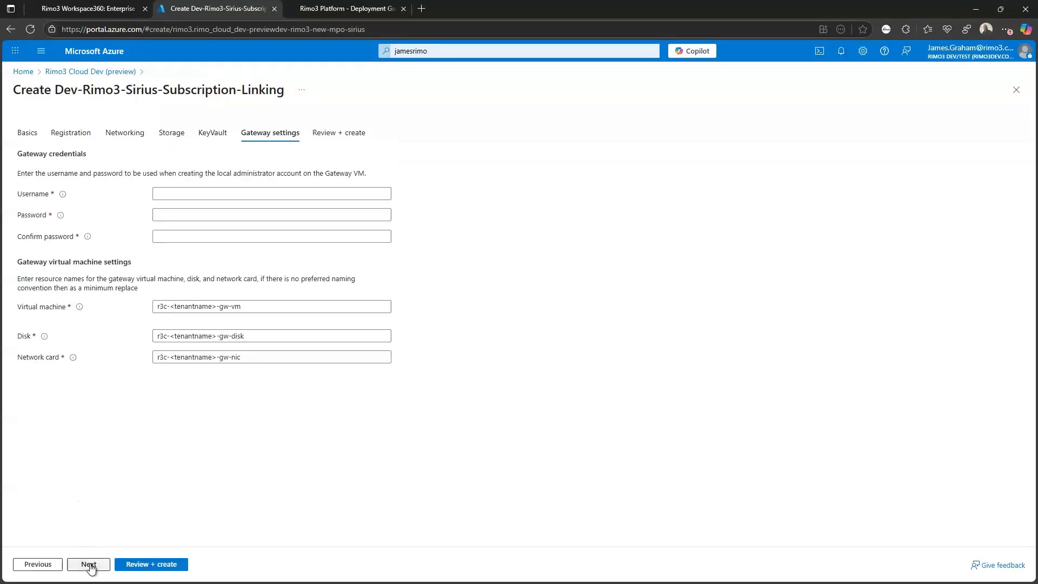
{"action": "left_click", "coordinate": [193, 192]}
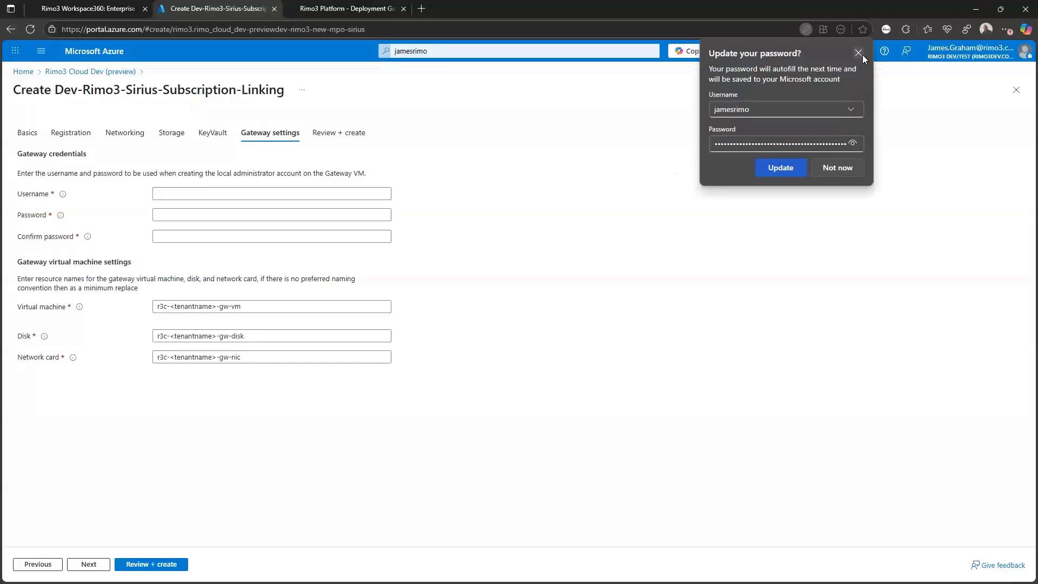
{"action": "left_click", "coordinate": [863, 57]}
{"action": "left_click", "coordinate": [201, 195]}
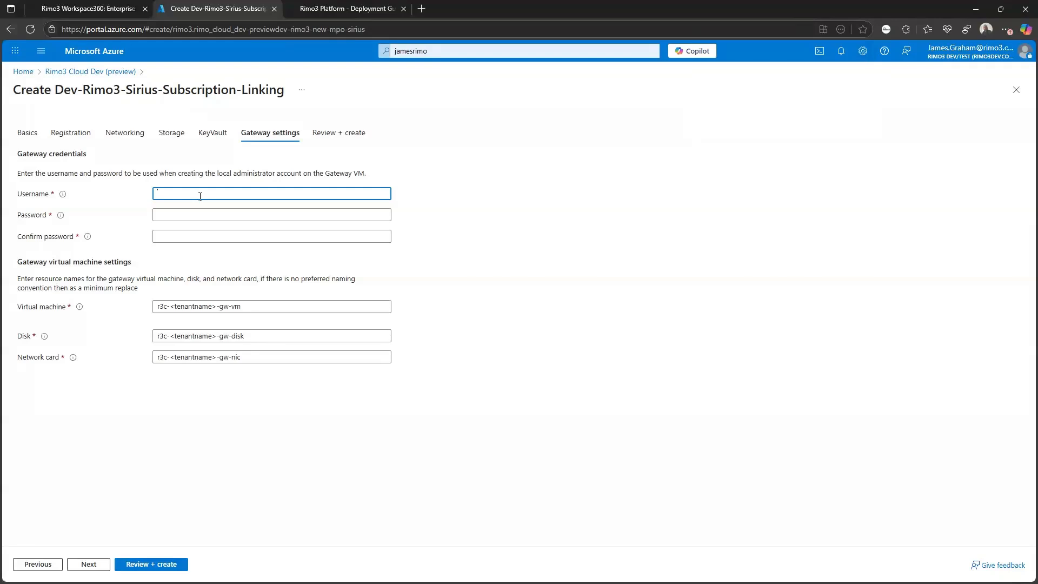
{"action": "type", "text": "rimo3demo"}
{"action": "key", "text": "Tab"}
{"action": "type", "text": "R"}
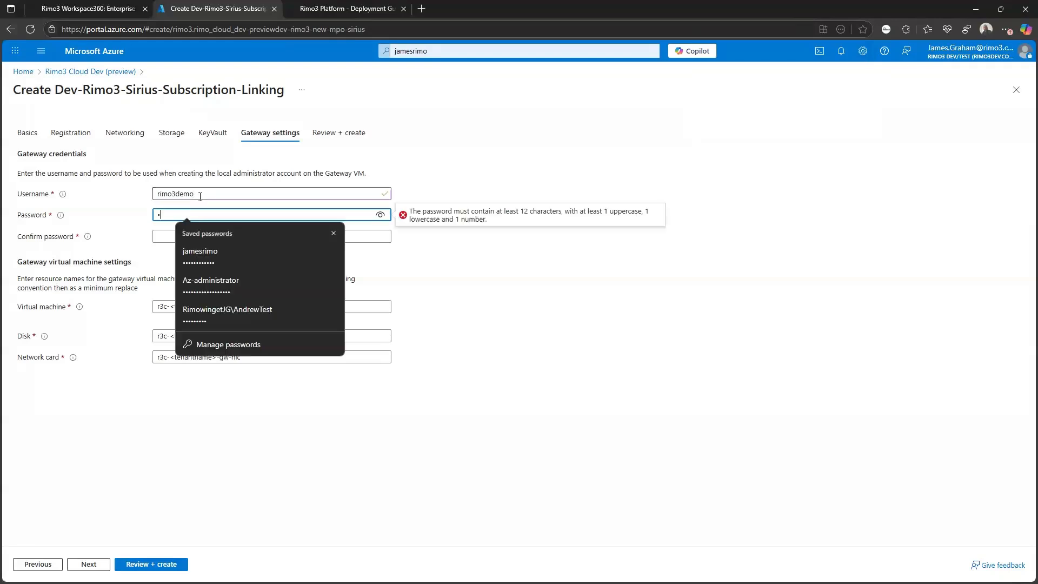
{"action": "left_click", "coordinate": [333, 234]}
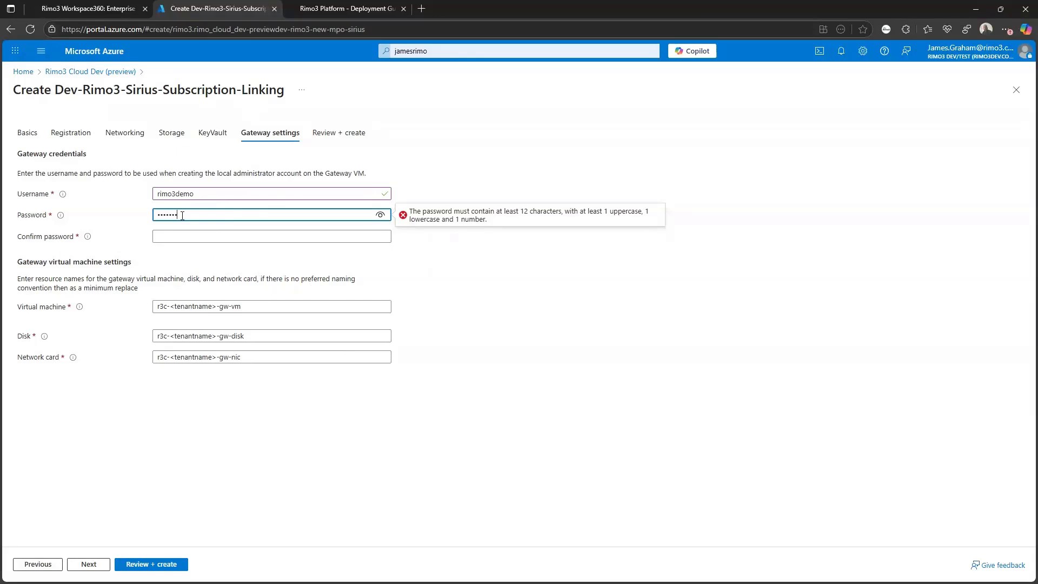
{"action": "type", "text": "•"}
{"action": "key", "text": "Tab"}
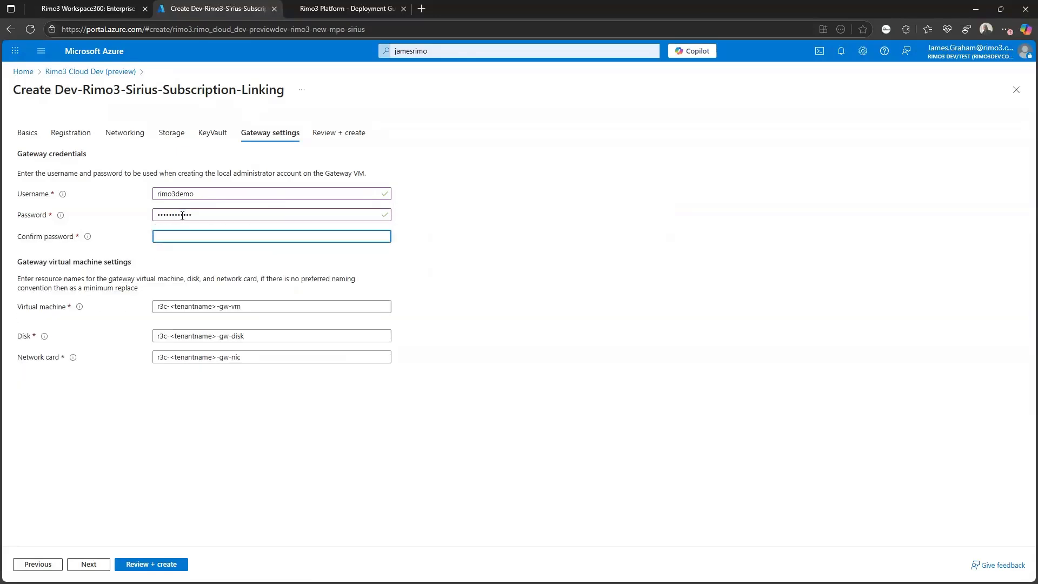
{"action": "type", "text": "•••••••"}
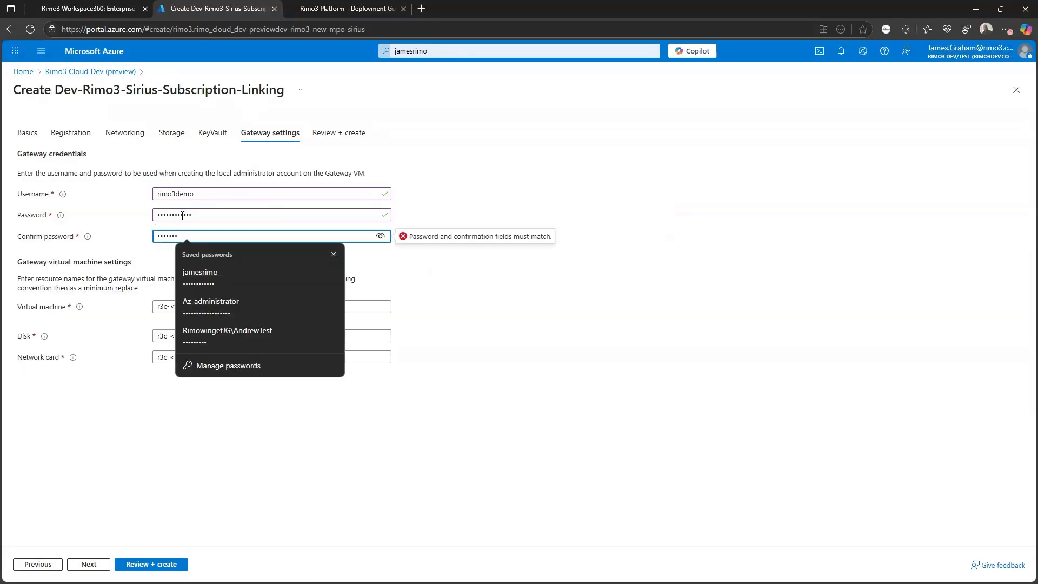
{"action": "type", "text": "•••••"}
{"action": "left_click", "coordinate": [503, 145]}
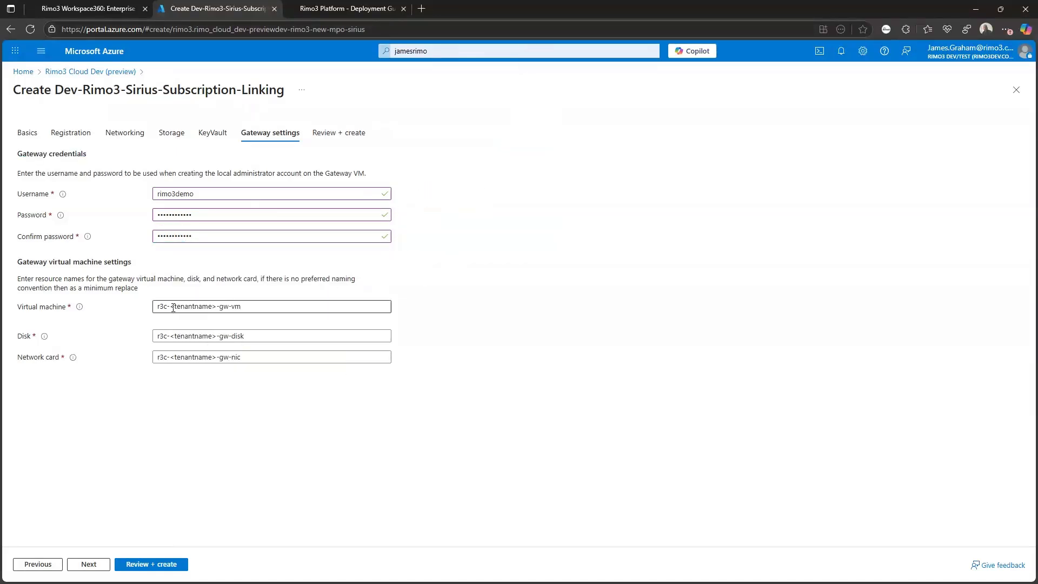
- Replace <tenantname> with the deployment demo name in the gateway VM, disk and network card names
{"action": "left_click_drag", "start_coordinate": [172, 306], "coordinate": [216, 306]}
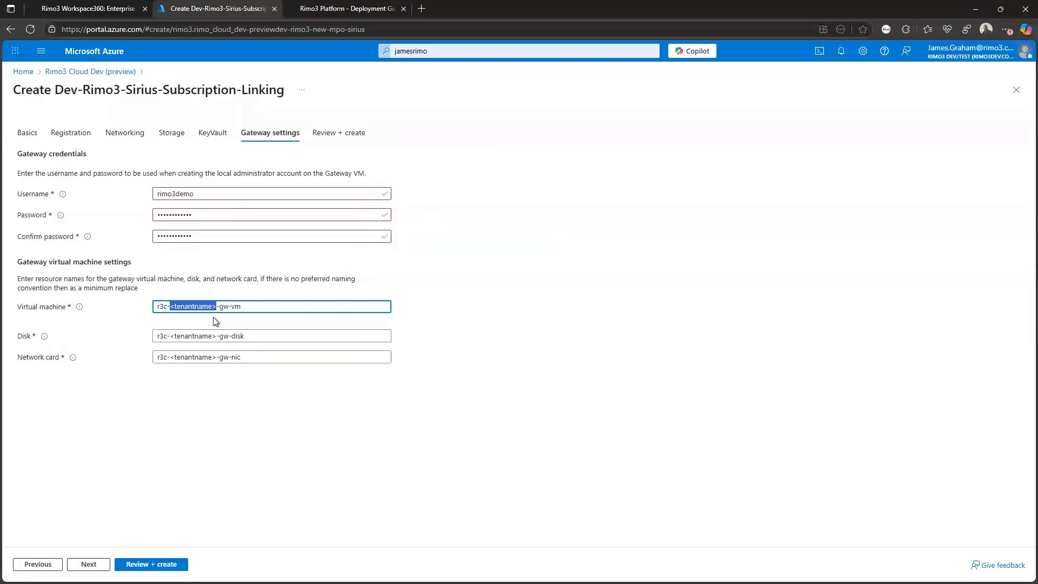
{"action": "key", "text": "BackSpace"}
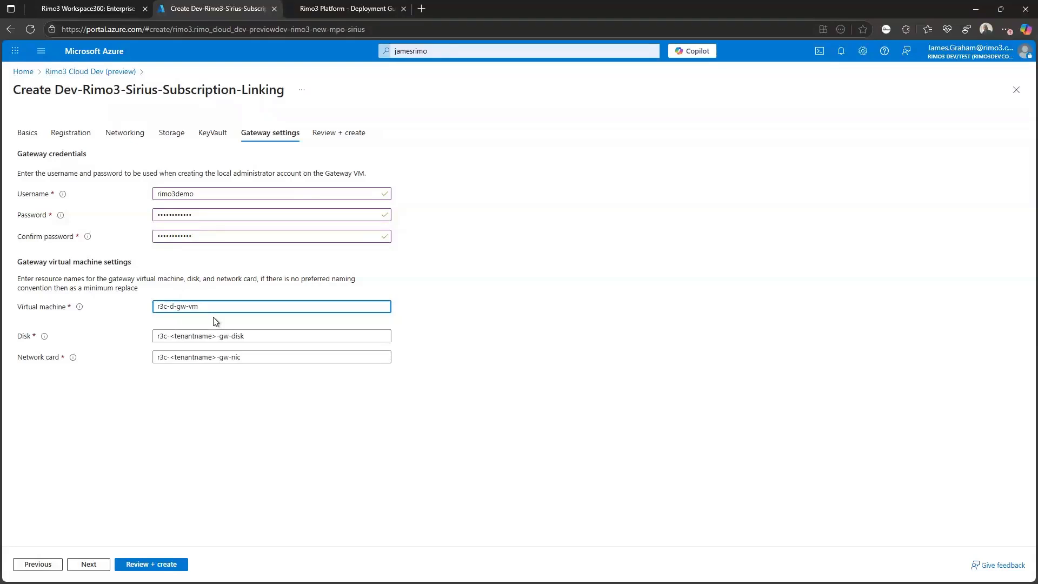
{"action": "type", "text": "jamesdedp"}
{"action": "key", "text": "BackSpace"}
{"action": "key", "text": "BackSpace"}
{"action": "type", "text": "ployment"}
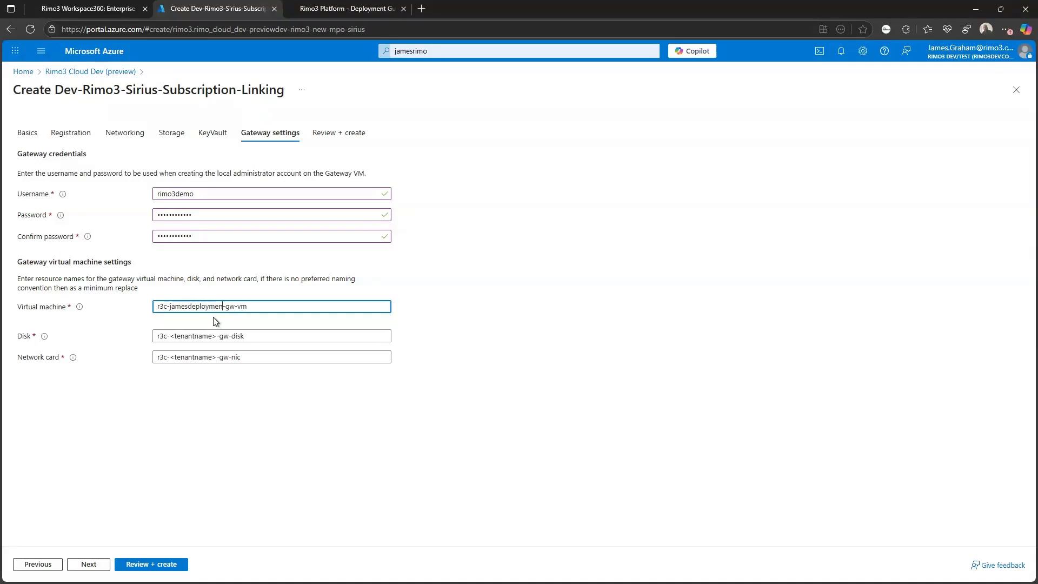
{"action": "type", "text": "demo"}
{"action": "left_click_drag", "start_coordinate": [171, 308], "coordinate": [244, 307]}
{"action": "key", "text": "ctrl+c"}
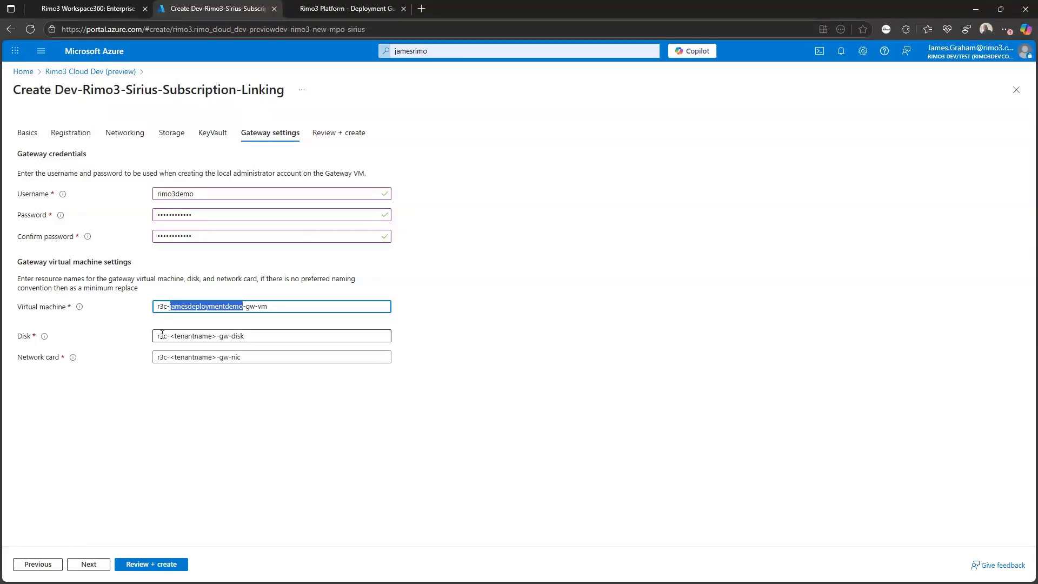
{"action": "left_click_drag", "start_coordinate": [170, 336], "coordinate": [216, 356]}
{"action": "key", "text": "ctrl+v"}
{"action": "key", "text": "ctrl+v"}
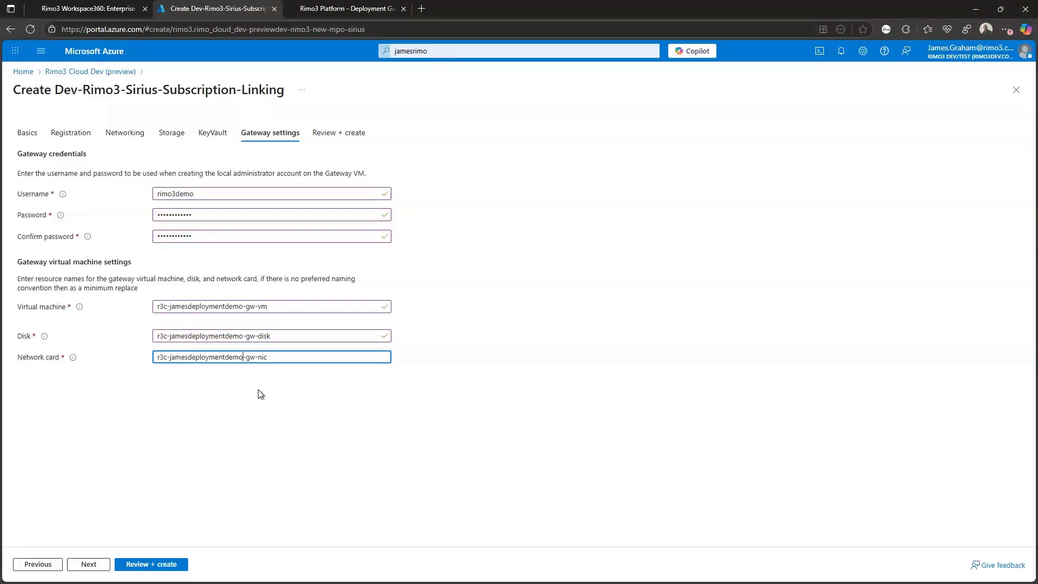
{"action": "left_click", "coordinate": [261, 394]}
- Review the summary of the Azure deployment settings and submit the deployment with Create
{"action": "left_click", "coordinate": [86, 563]}
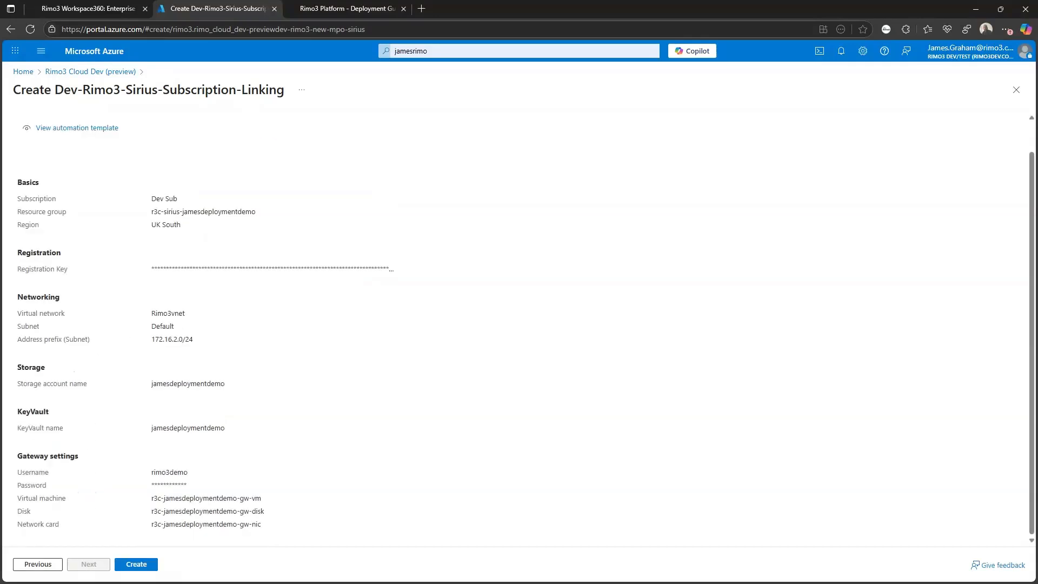
{"action": "left_click", "coordinate": [140, 564]}
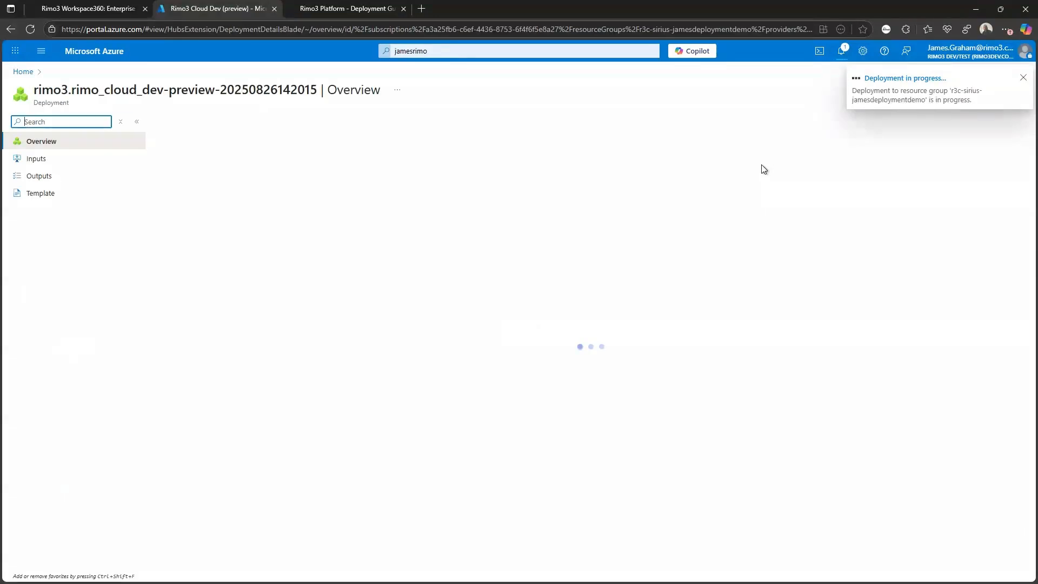
- Dismiss the 'Deployment in progress' notification and switch back to the Rimo3 Workspace360 tab
{"action": "left_click", "coordinate": [1023, 77]}
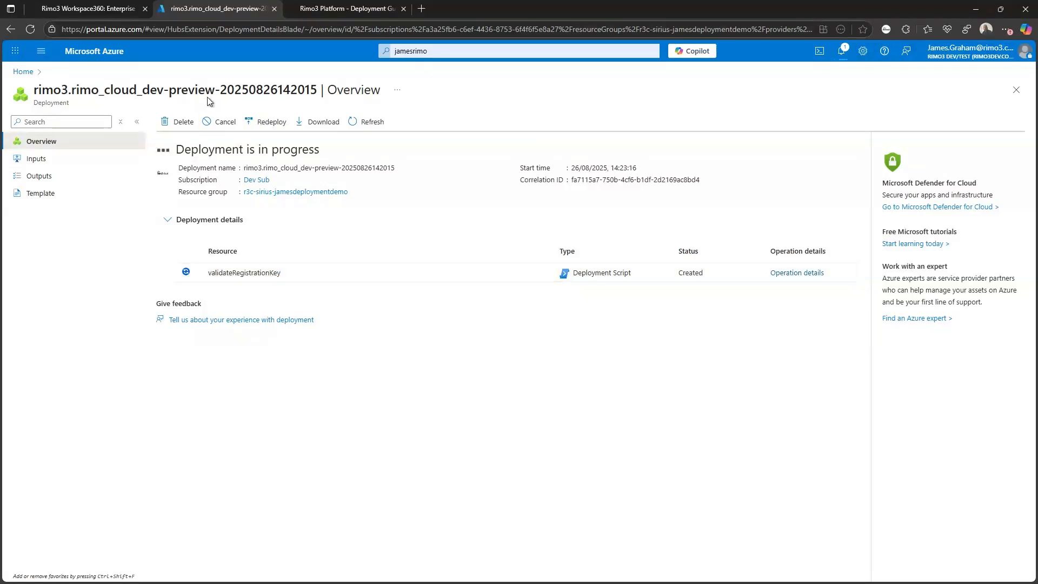
{"action": "left_click", "coordinate": [90, 13]}
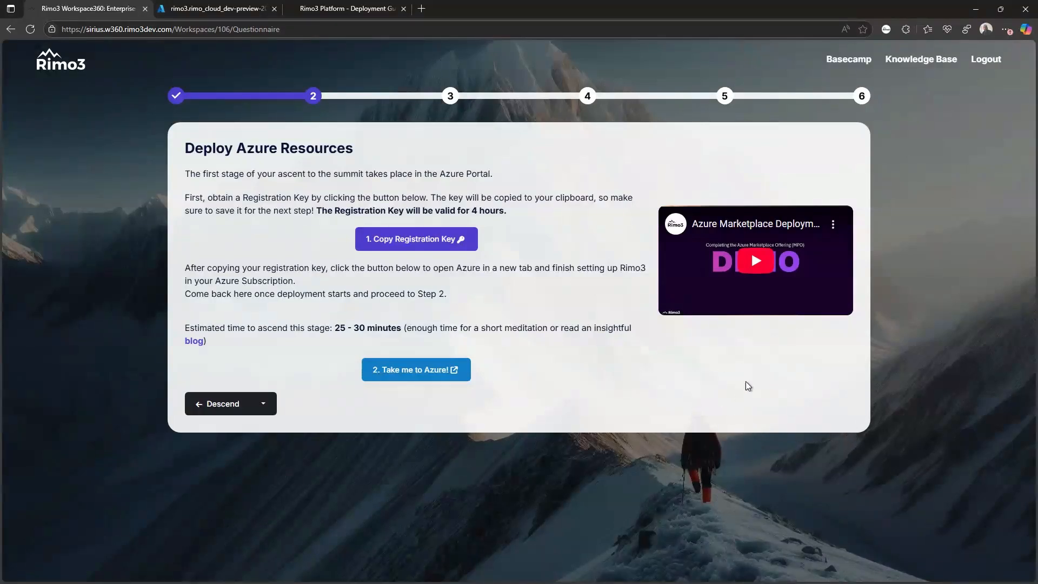
- Switch to the Azure tab to confirm the deployment is still in progress with validateRegistrationKey created
{"action": "left_click", "coordinate": [213, 9]}
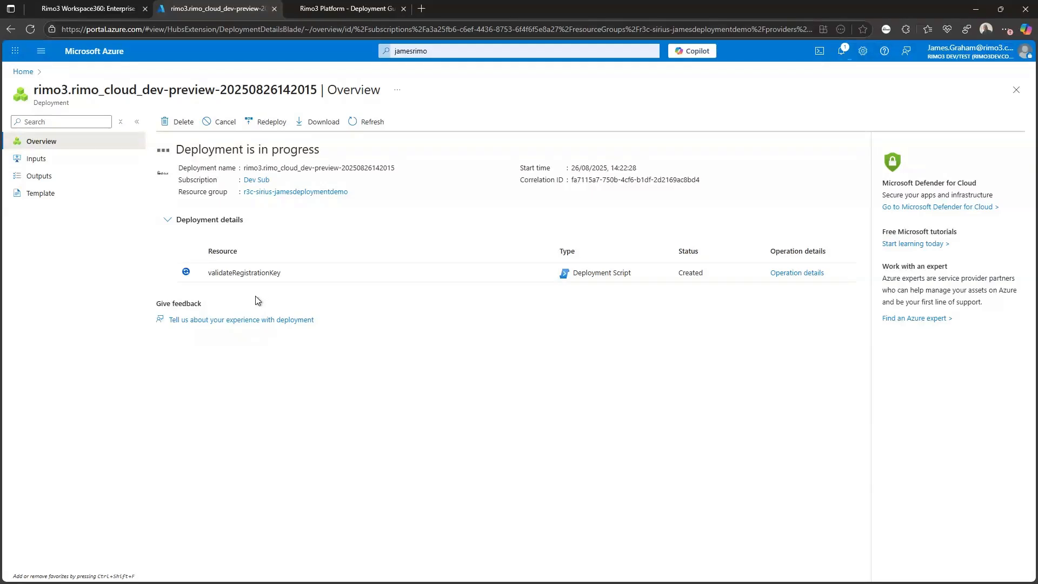
- Switch back to Rimo3 Workspace360's Deploy Azure Resources stage, step 2 of 6
{"action": "left_click", "coordinate": [90, 12]}
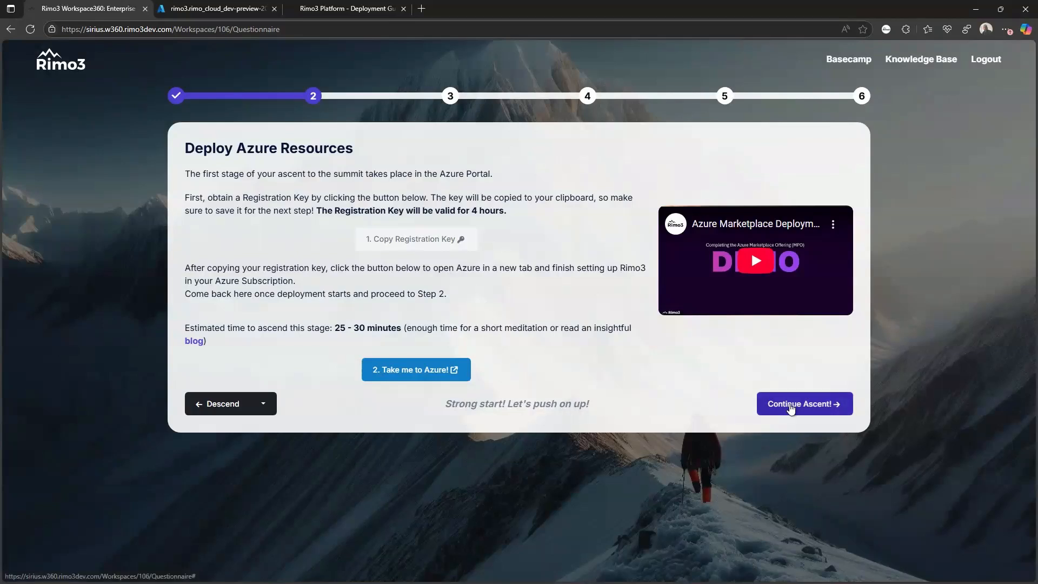
- Advance to step 3, Resource and Agent deployment, expand Deploying Azure resources, and highlight the Rimo3 Gateway VM mention
{"action": "left_click", "coordinate": [800, 404]}
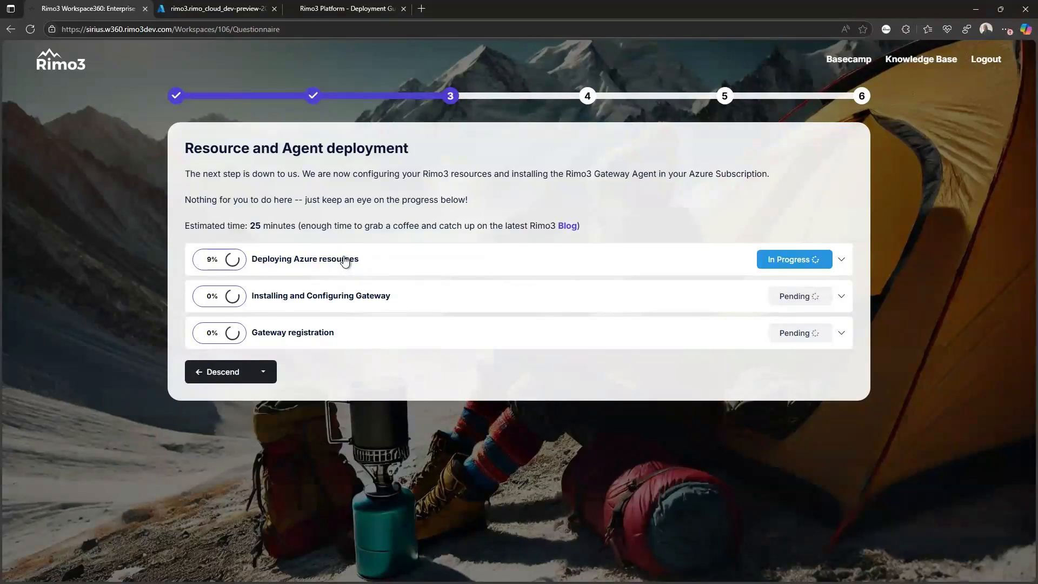
{"action": "left_click", "coordinate": [842, 262]}
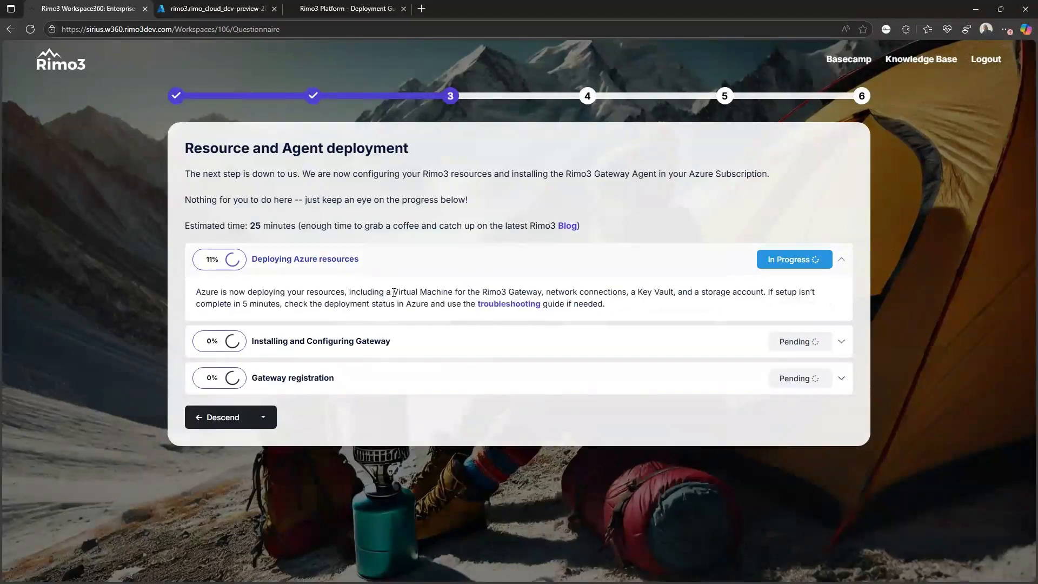
{"action": "left_click_drag", "start_coordinate": [393, 293], "coordinate": [546, 297]}
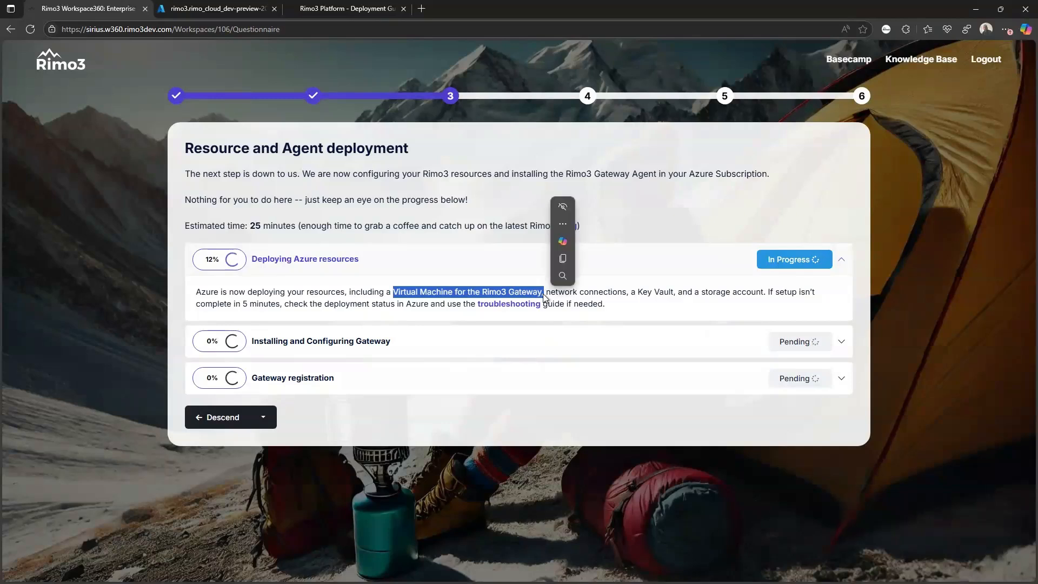
{"action": "left_click", "coordinate": [630, 295]}
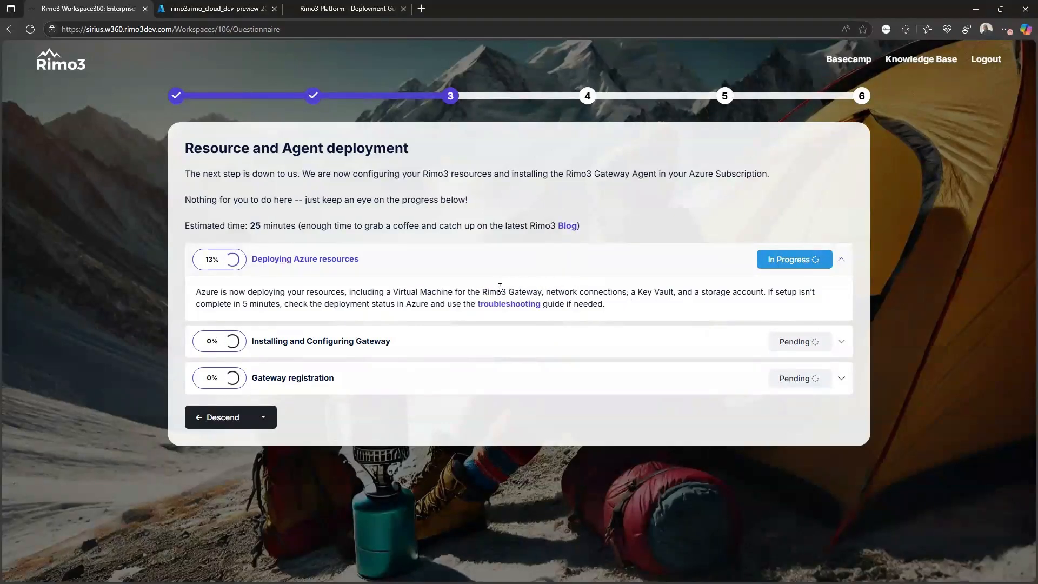
{"action": "left_click_drag", "start_coordinate": [396, 292], "coordinate": [543, 296]}
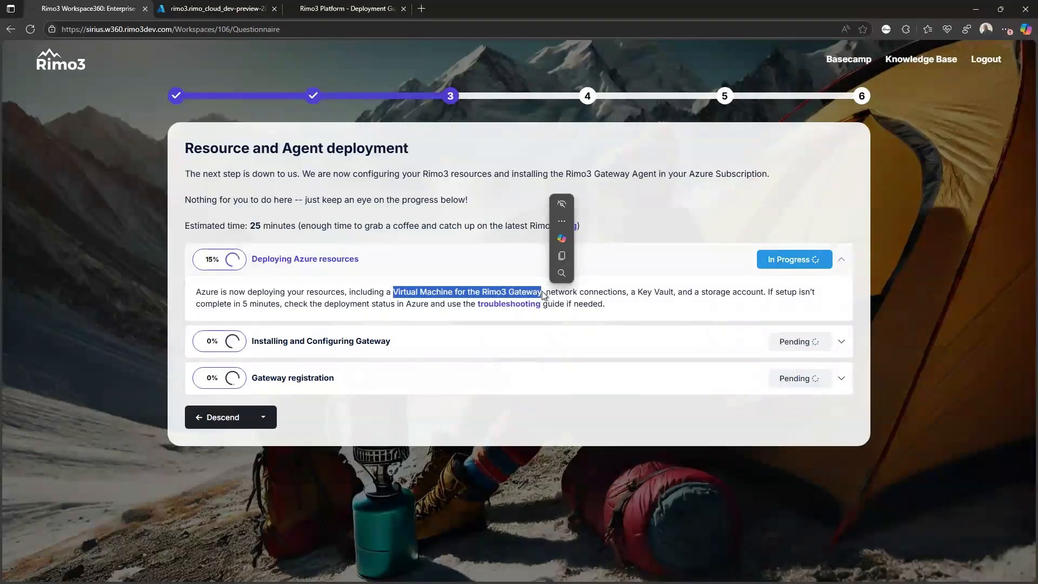
{"action": "left_click", "coordinate": [534, 293]}
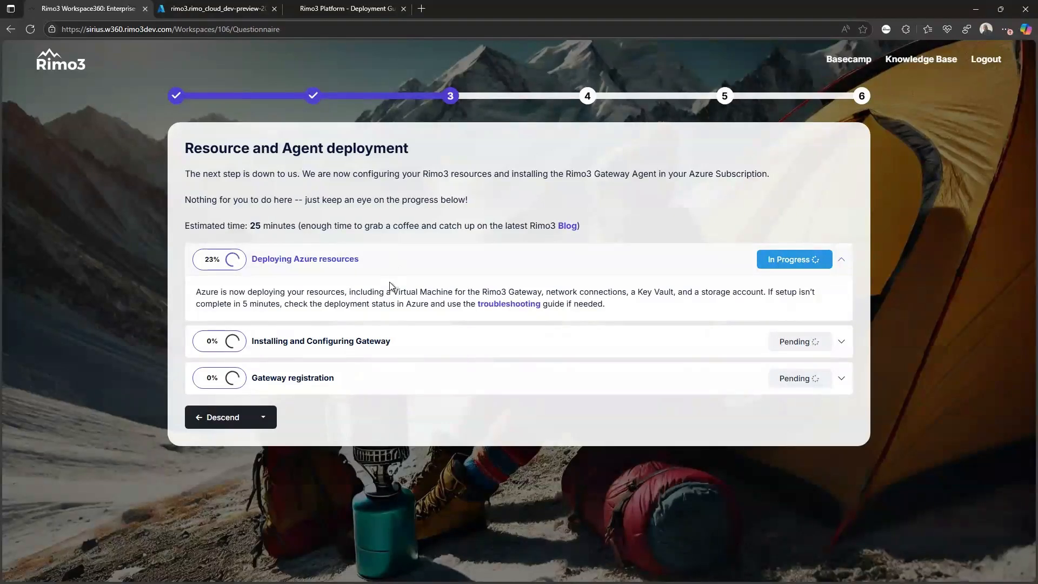
- Check the resources listed in the Azure deployment details, then return to Rimo3's progress page at 41%
{"action": "left_click", "coordinate": [197, 7]}
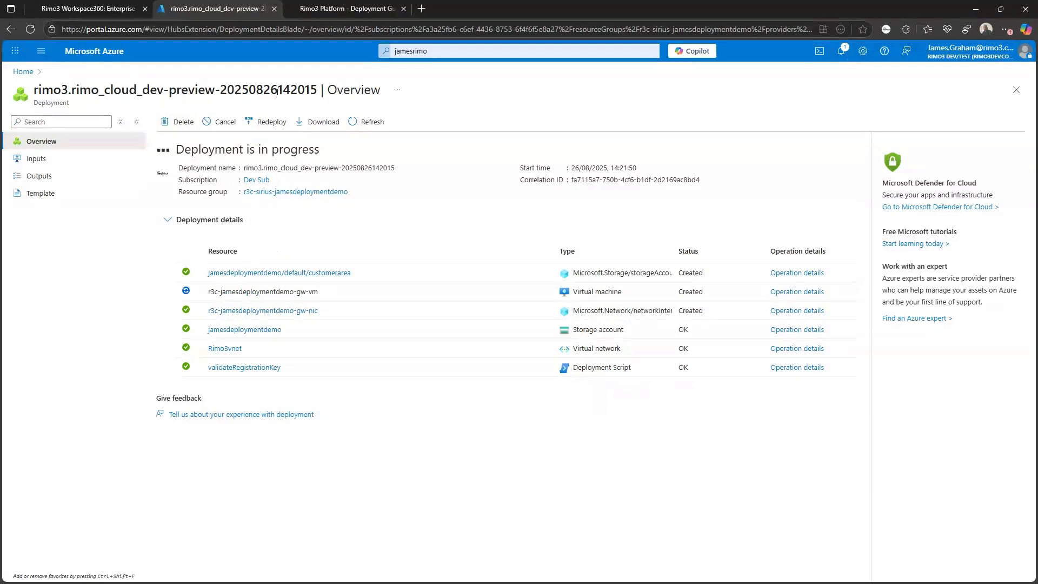
{"action": "left_click", "coordinate": [77, 8]}
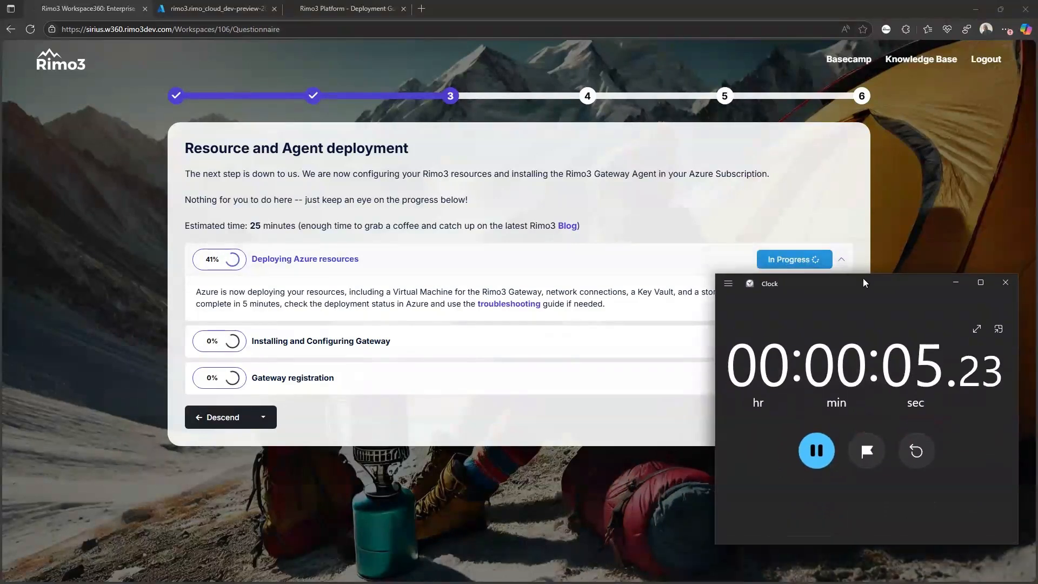
- Shrink the Clock stopwatch to a compact always-on-top overlay and dismiss the browser confirmation prompt
{"action": "left_click", "coordinate": [997, 333]}
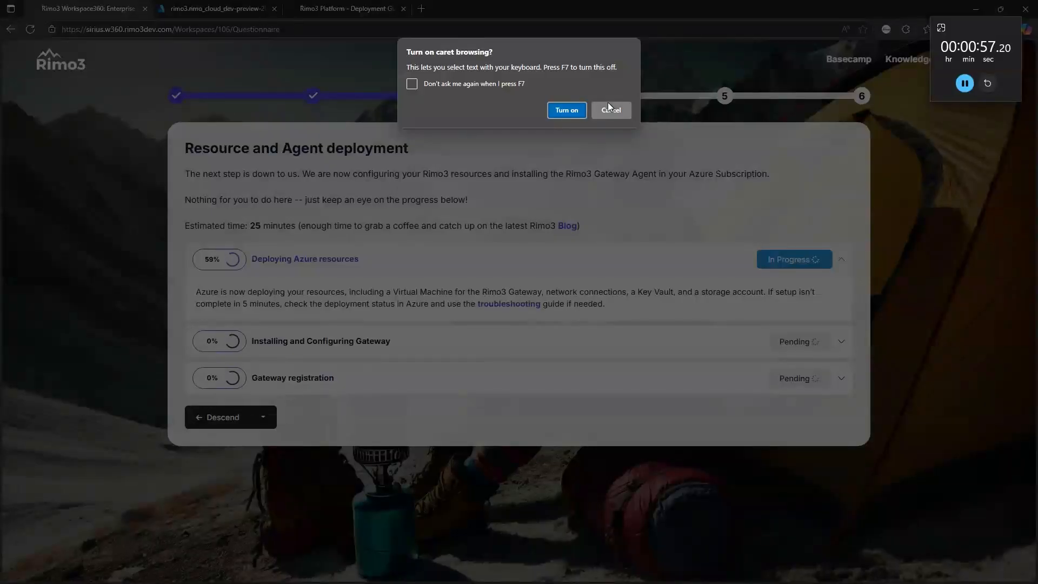
{"action": "left_click", "coordinate": [610, 108]}
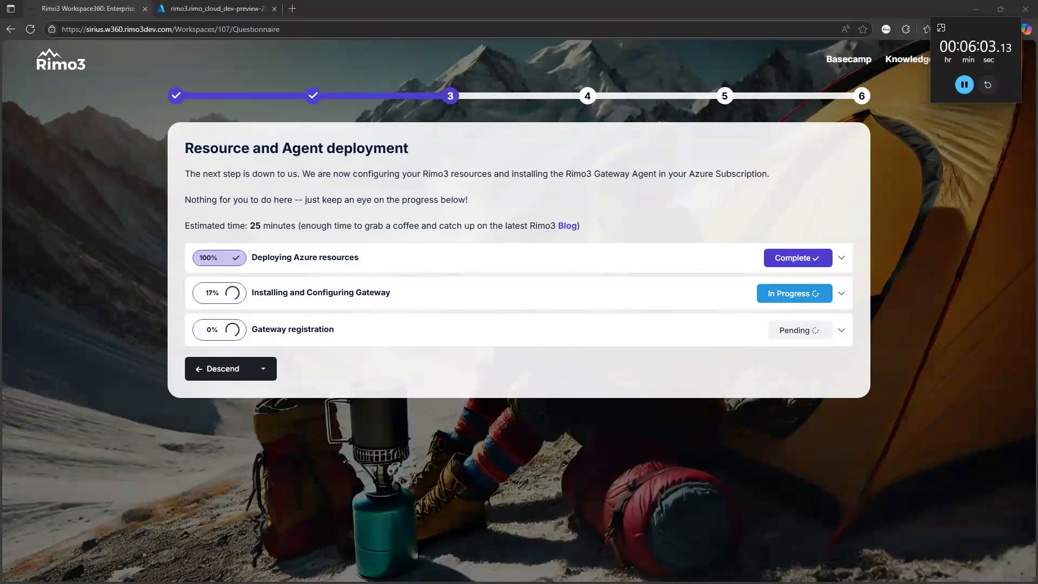
- Open Descend in a background tab and wait until all three deployment stages reach 100%
{"action": "middle_click", "coordinate": [218, 368]}
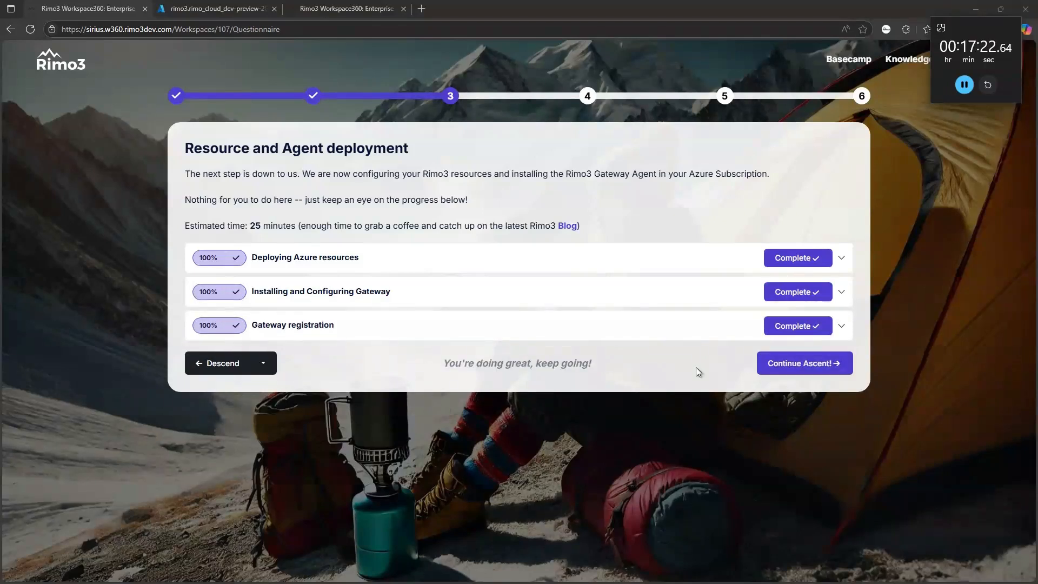
- Pause and close the stopwatch, and expand the Gateway installation and Gateway registration stage descriptions
{"action": "left_click", "coordinate": [964, 87]}
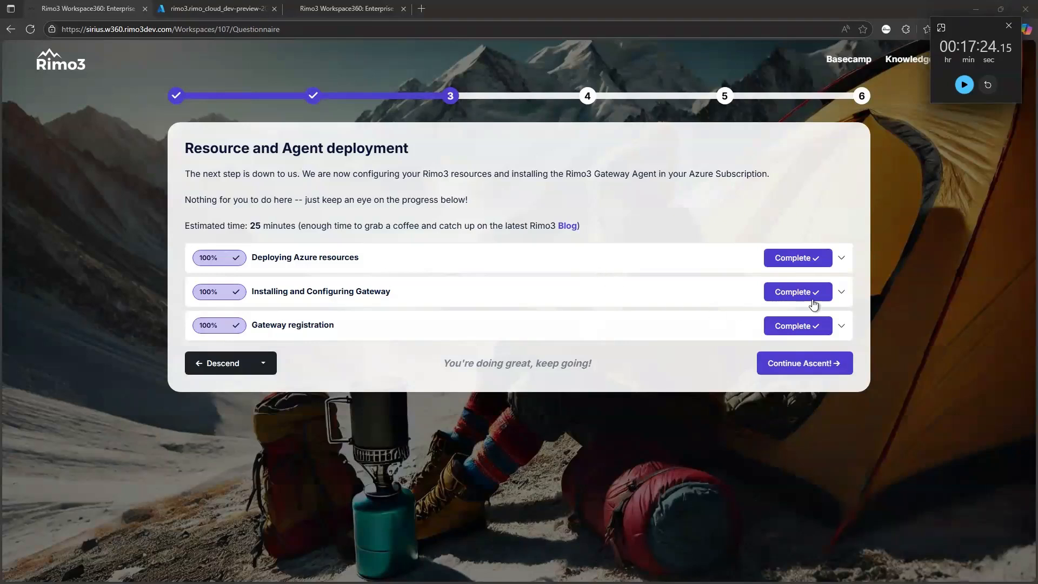
{"action": "left_click", "coordinate": [841, 293]}
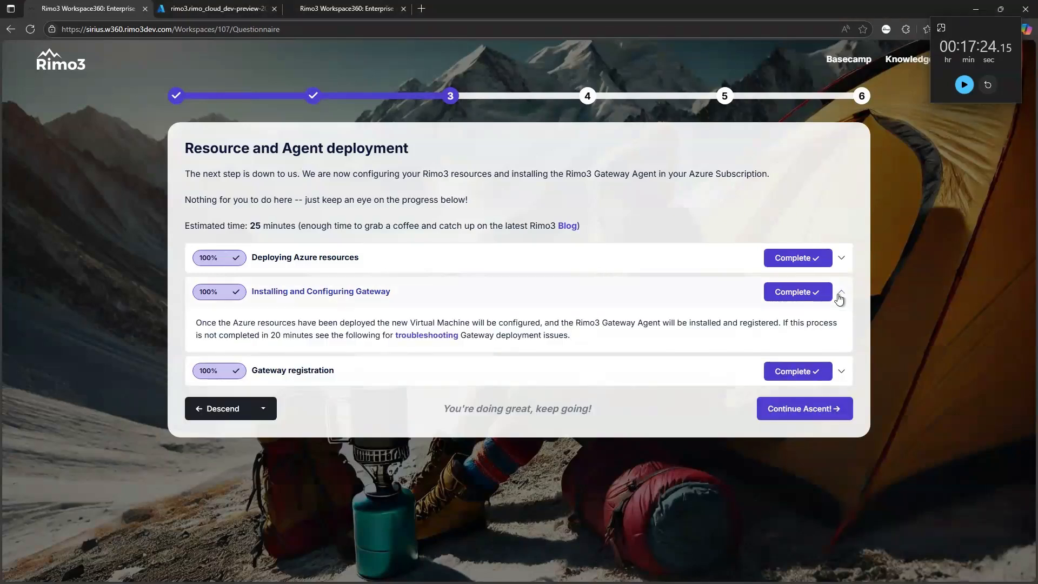
{"action": "left_click", "coordinate": [847, 374]}
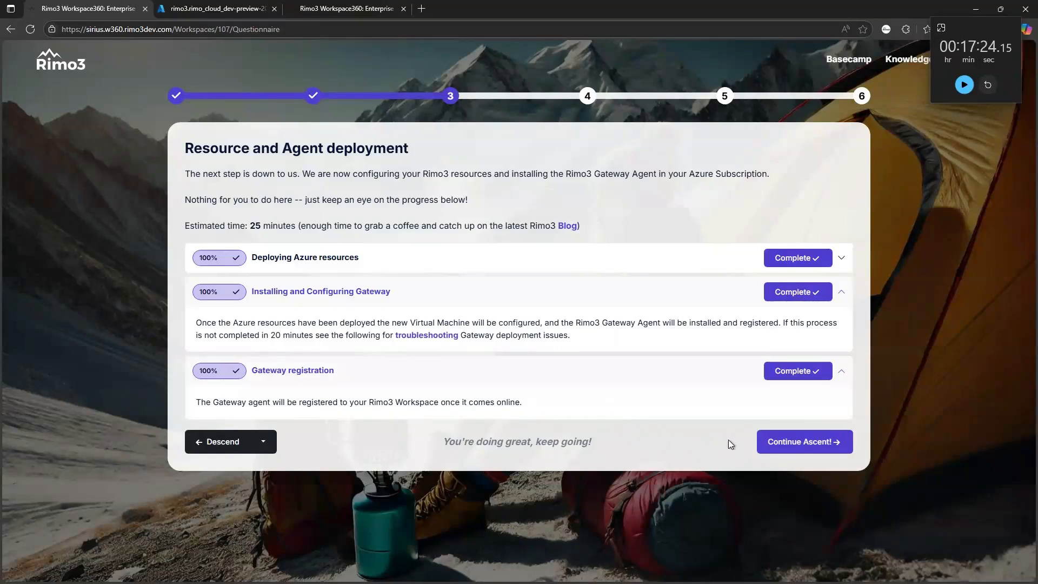
{"action": "left_click", "coordinate": [1008, 28]}
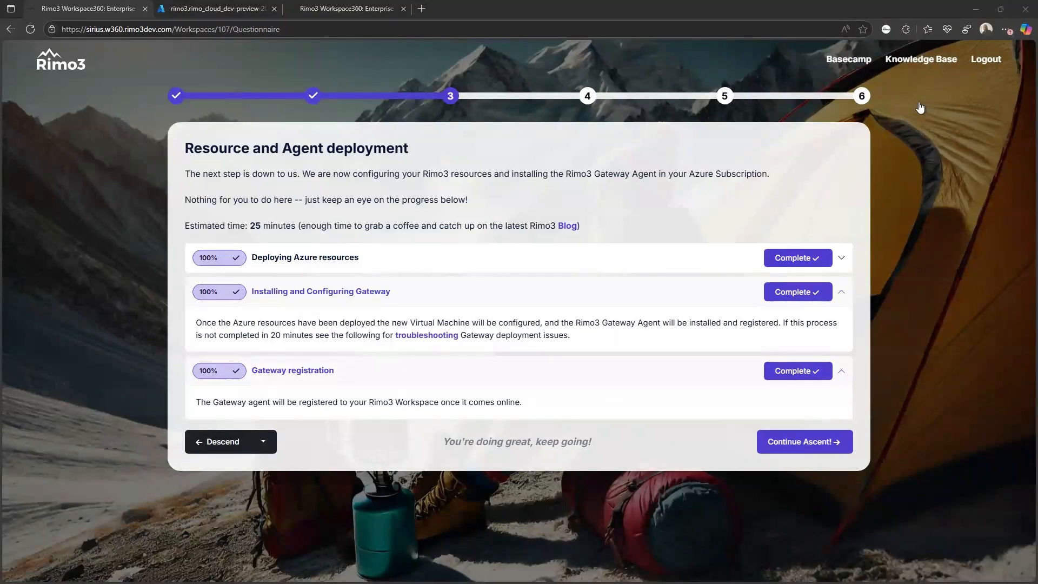
- Continue to step 4, Important Safety Checks, and wait for Gateway and Persistent Task Runner to show Online
{"action": "left_click", "coordinate": [777, 444]}
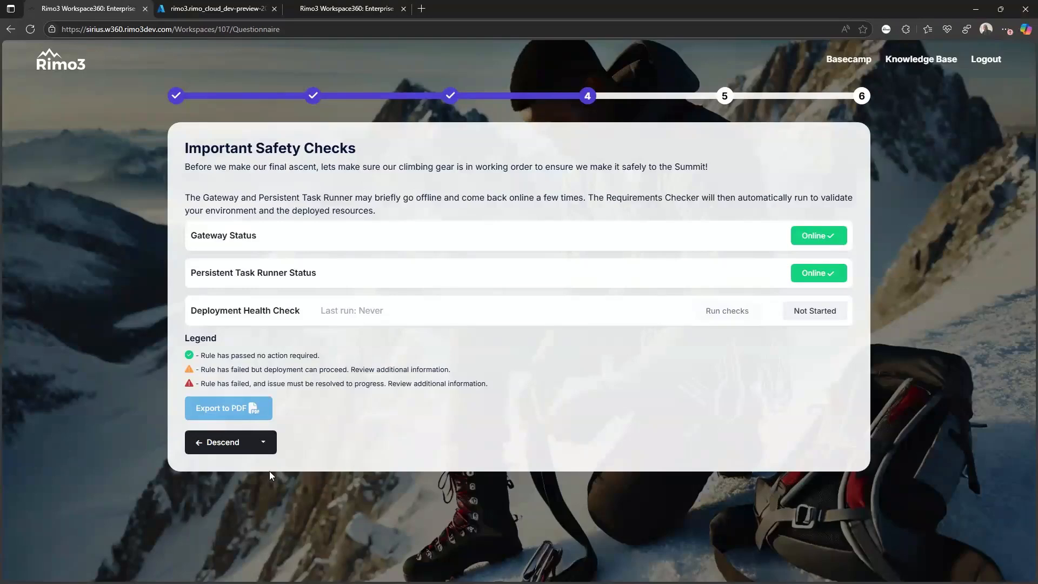
- Advance to Important Safety Checks and run the deployment health check until it shows Completed
{"action": "left_click", "coordinate": [224, 443]}
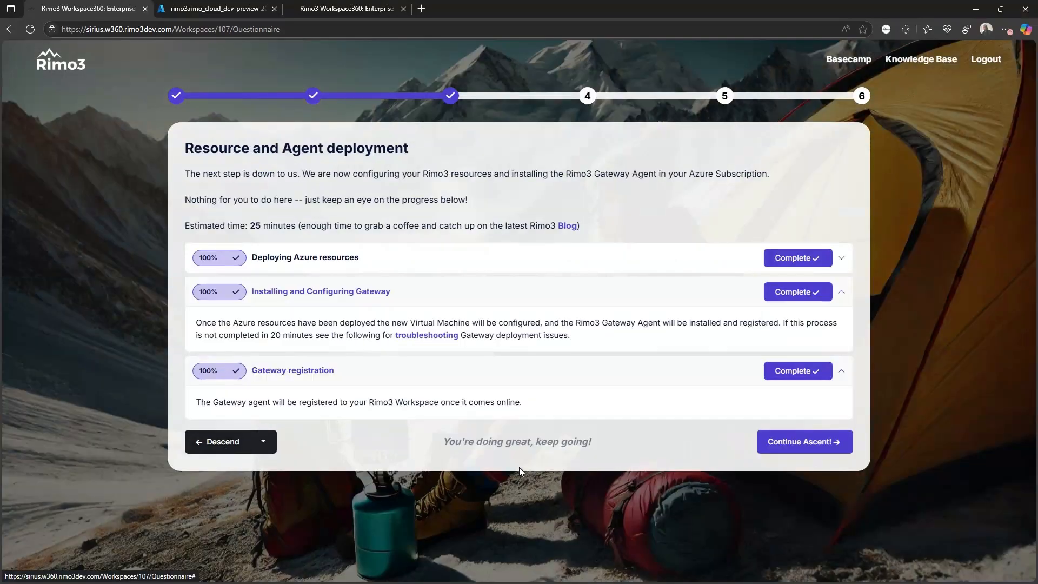
{"action": "left_click", "coordinate": [768, 437]}
{"action": "left_click", "coordinate": [745, 312]}
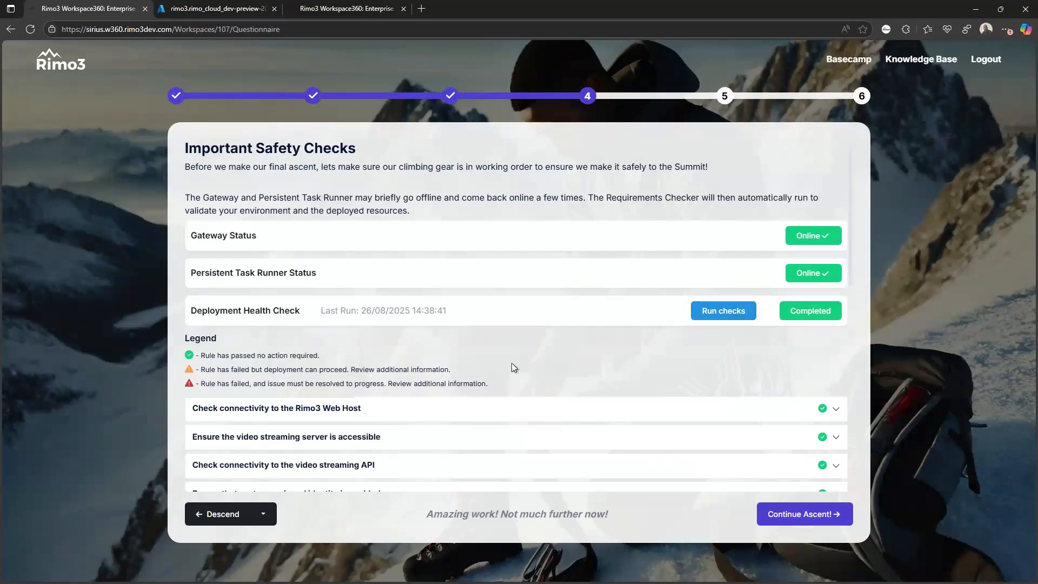
- Expand the Web Host, video streaming server and video streaming API rules to reveal their port explanations
{"action": "scroll", "coordinate": [502, 367], "scroll_direction": "down", "scroll_amount": 1}
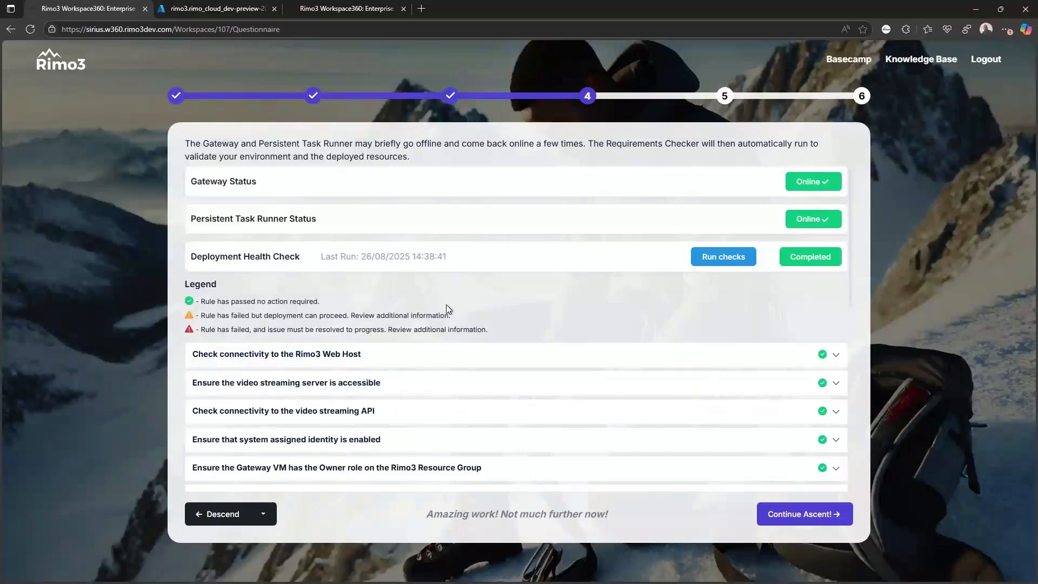
{"action": "scroll", "coordinate": [446, 306], "scroll_direction": "down", "scroll_amount": 1}
{"action": "scroll", "coordinate": [448, 307], "scroll_direction": "down", "scroll_amount": 5}
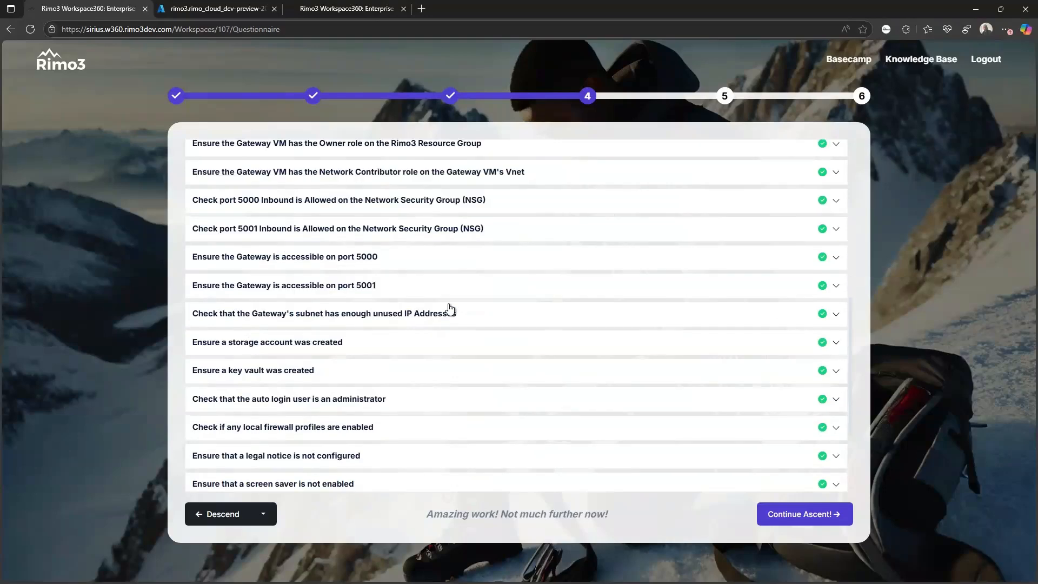
{"action": "scroll", "coordinate": [448, 308], "scroll_direction": "down", "scroll_amount": 2}
{"action": "scroll", "coordinate": [479, 352], "scroll_direction": "up", "scroll_amount": 8}
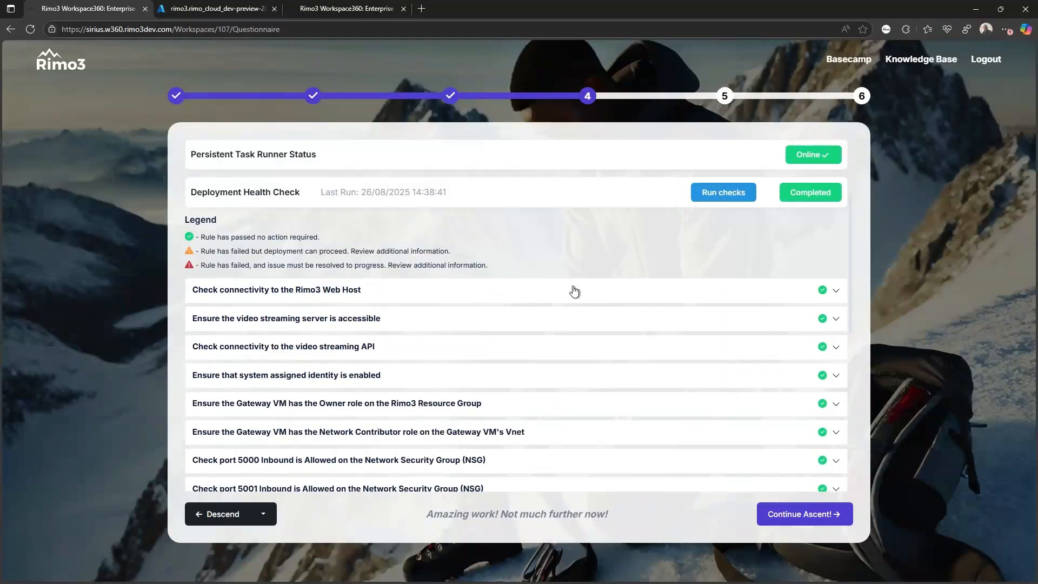
{"action": "left_click", "coordinate": [575, 291]}
{"action": "left_click", "coordinate": [533, 385]}
{"action": "scroll", "coordinate": [533, 385], "scroll_direction": "down", "scroll_amount": 2}
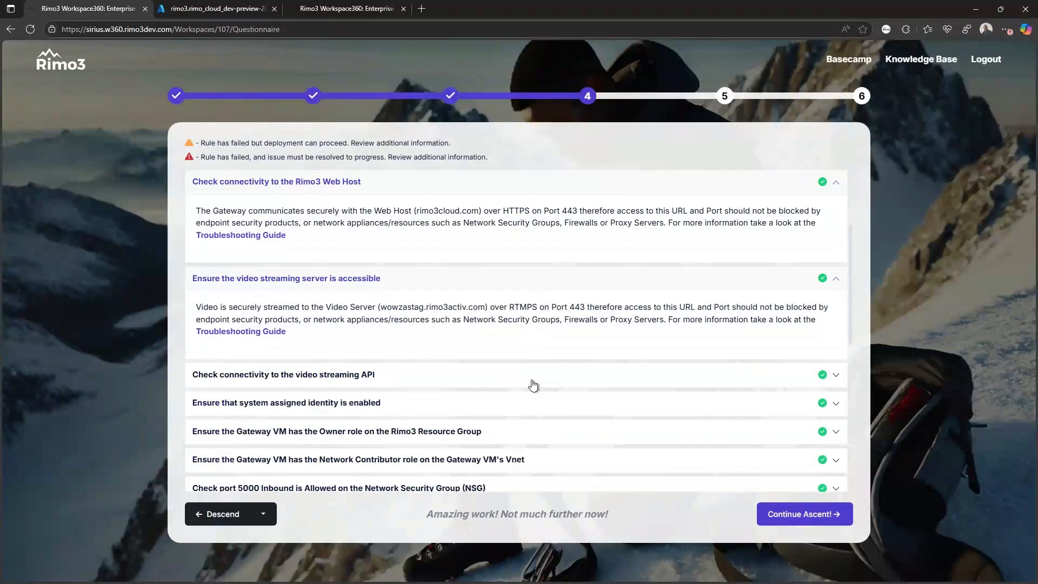
{"action": "left_click", "coordinate": [533, 384]}
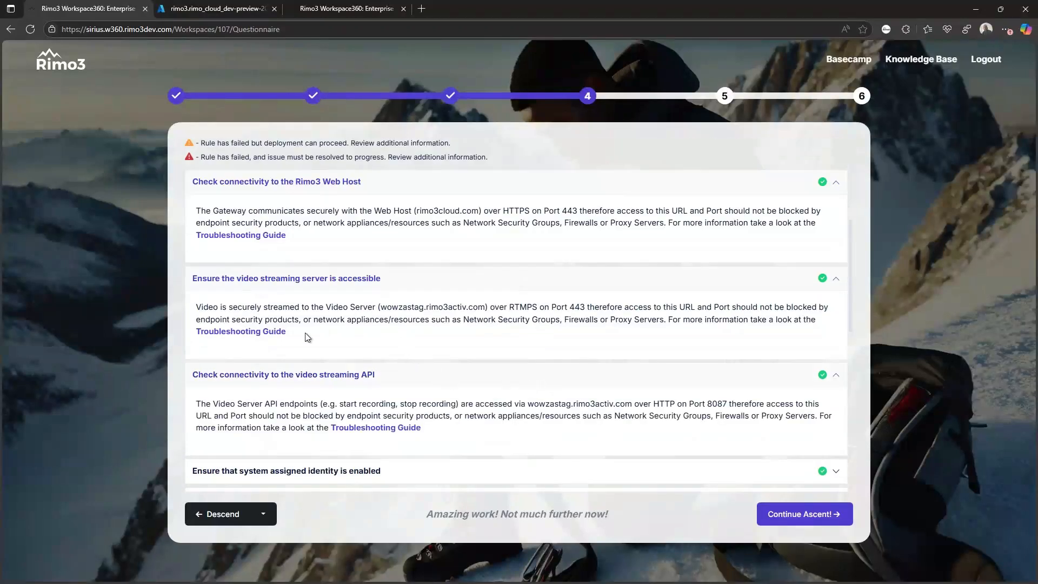
- Read the Requirements Checker rules troubleshooting guide, then return to the Workspace360 health check
{"action": "left_click", "coordinate": [249, 236]}
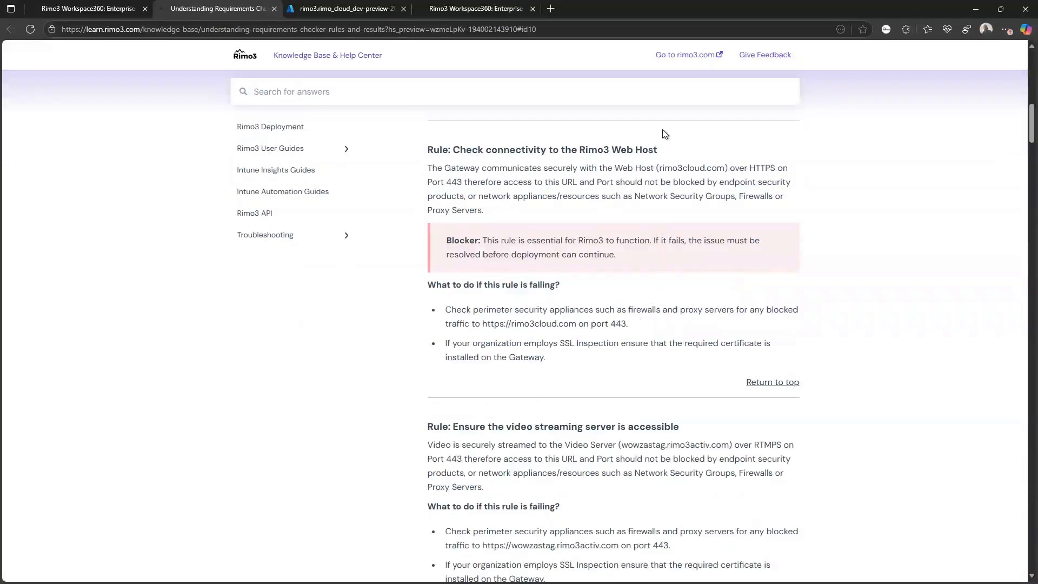
{"action": "left_click", "coordinate": [88, 8]}
{"action": "scroll", "coordinate": [373, 284], "scroll_direction": "up", "scroll_amount": 3}
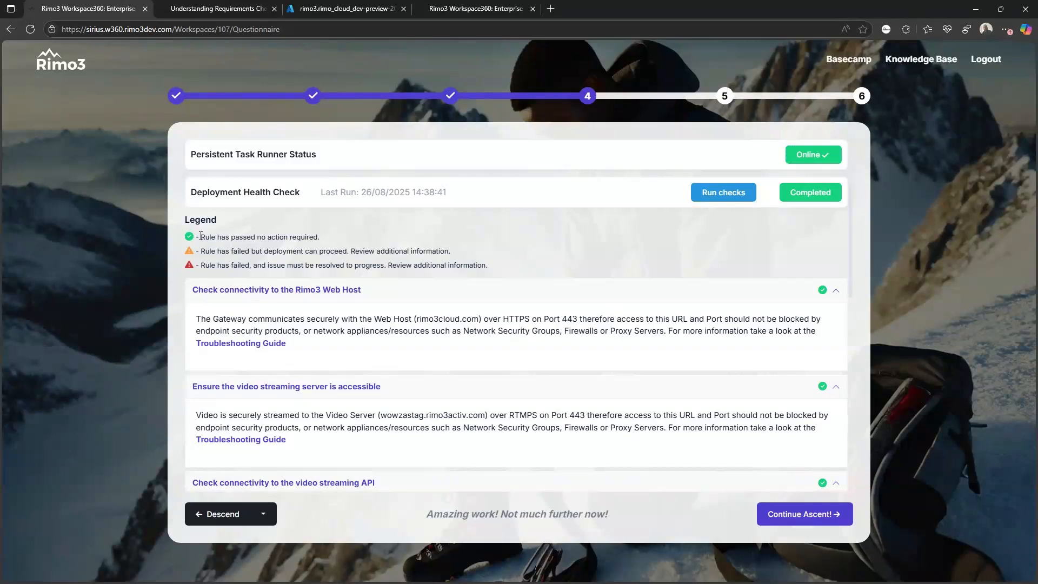
{"action": "left_click_drag", "start_coordinate": [201, 236], "coordinate": [328, 240]}
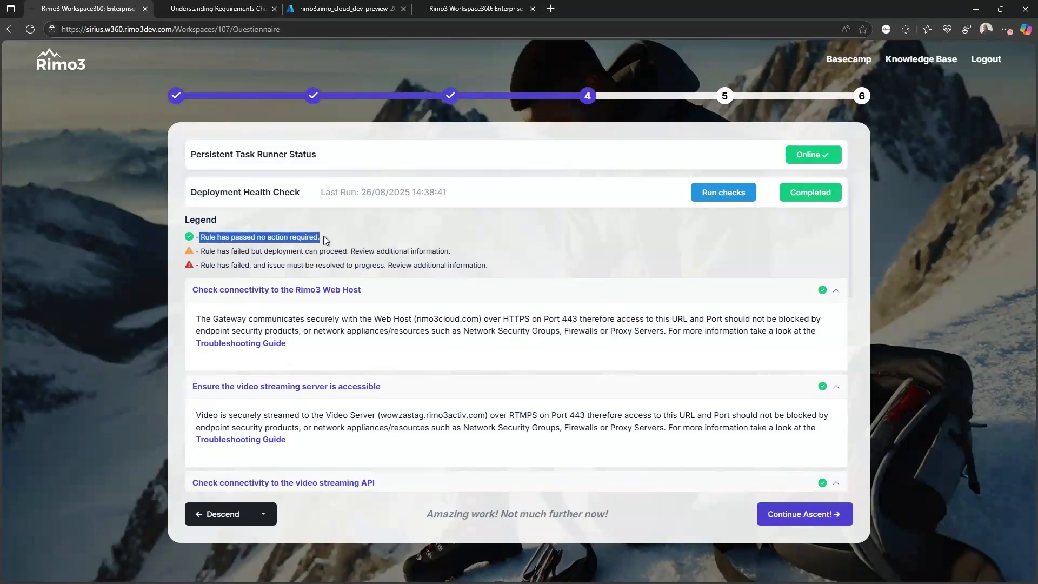
{"action": "left_click", "coordinate": [287, 241]}
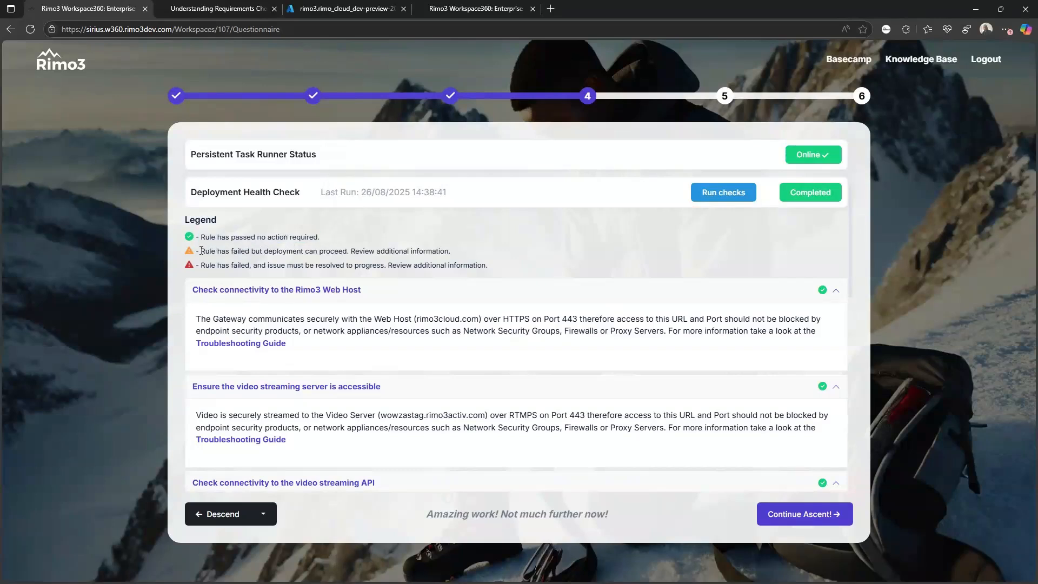
{"action": "left_click_drag", "start_coordinate": [199, 250], "coordinate": [357, 251]}
{"action": "left_click", "coordinate": [395, 245]}
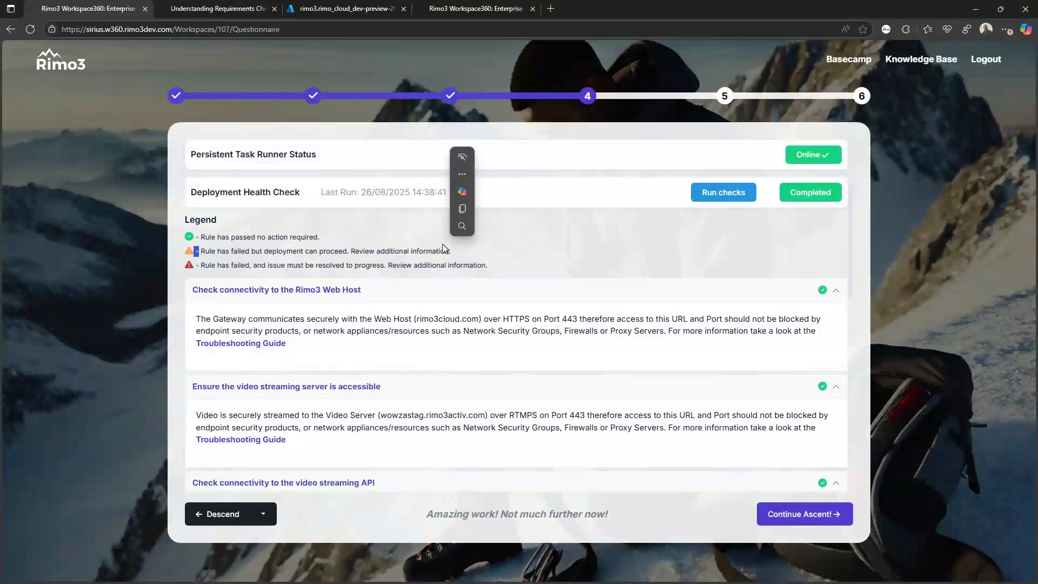
{"action": "left_click_drag", "start_coordinate": [199, 265], "coordinate": [422, 269]}
{"action": "left_click", "coordinate": [517, 252]}
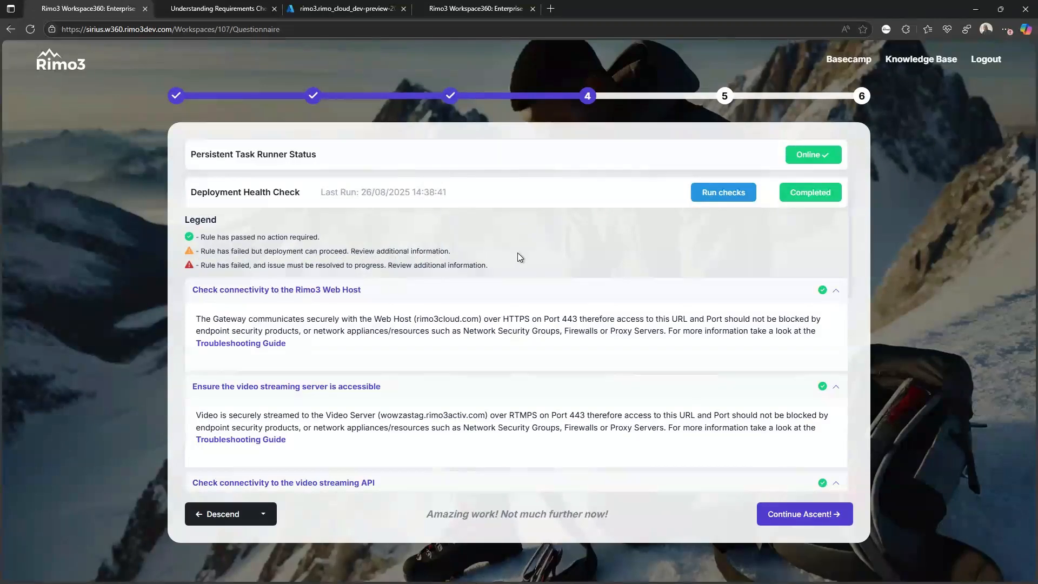
{"action": "scroll", "coordinate": [560, 306], "scroll_direction": "down", "scroll_amount": 12}
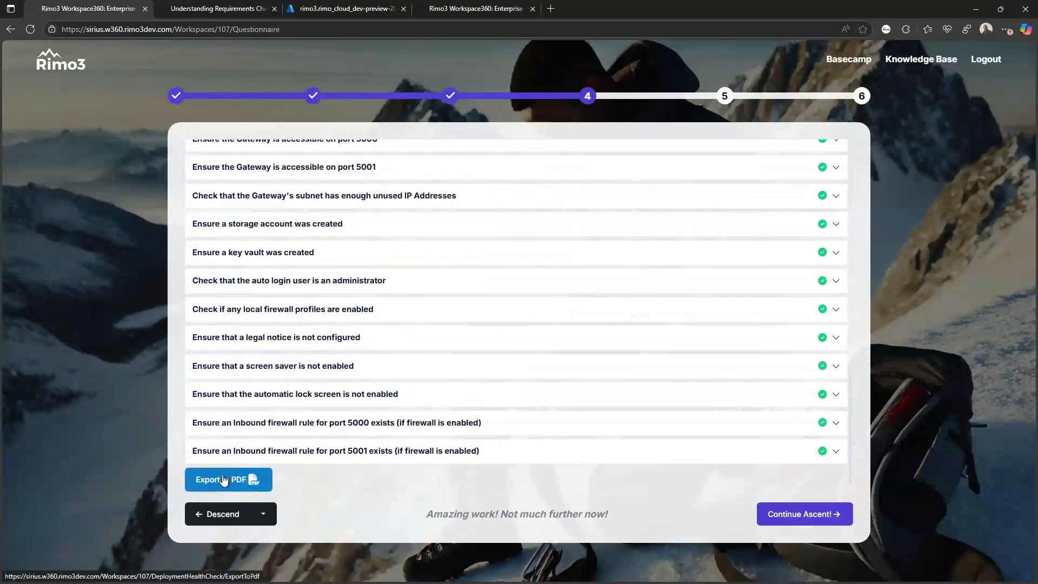
- Export the health check results to PDF and review the 7-page report showing 20/20 rules passed
{"action": "left_click", "coordinate": [207, 486]}
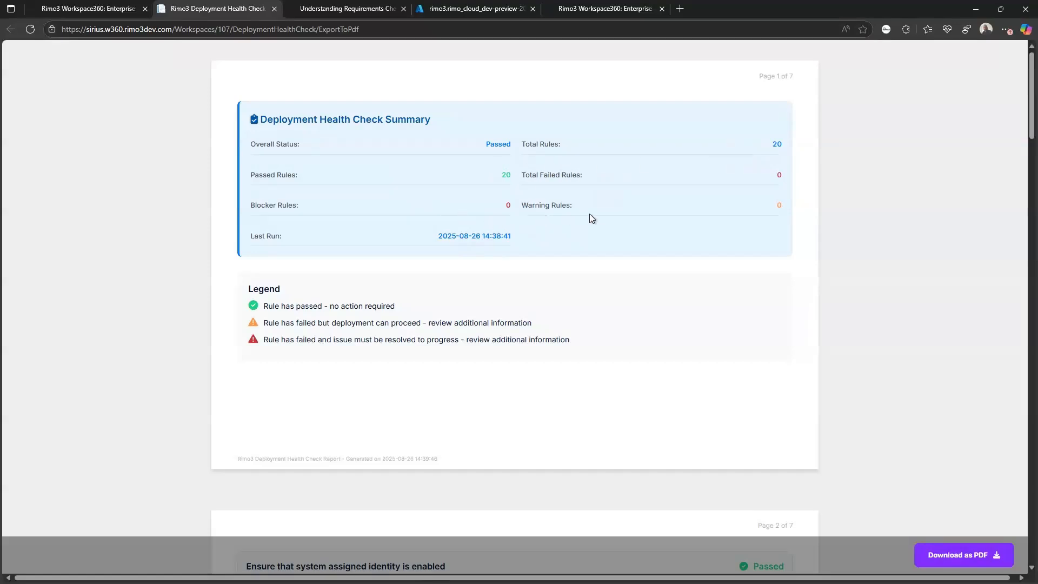
{"action": "scroll", "coordinate": [590, 214], "scroll_direction": "down", "scroll_amount": 15}
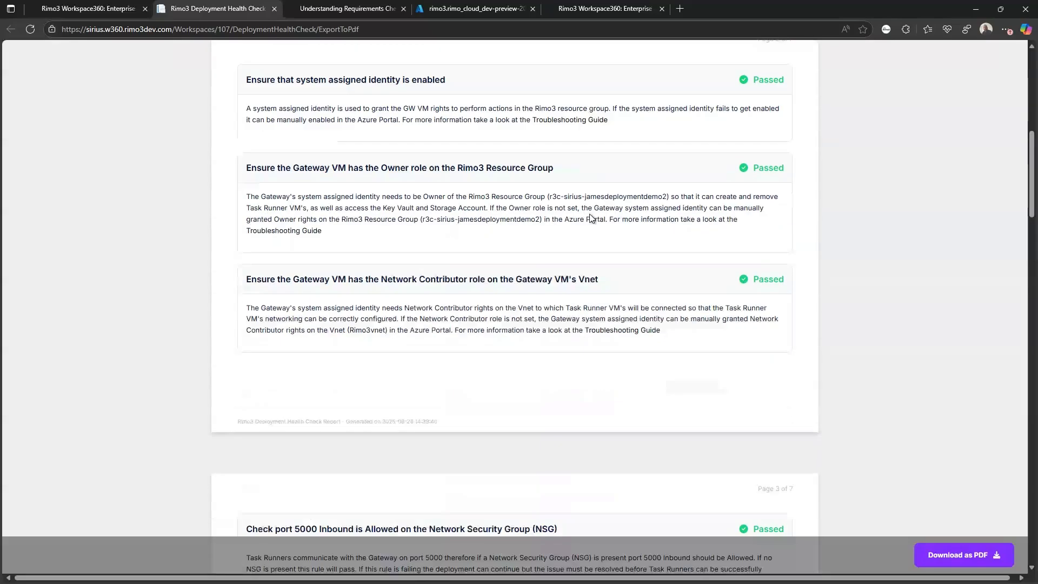
{"action": "scroll", "coordinate": [591, 218], "scroll_direction": "down", "scroll_amount": 2}
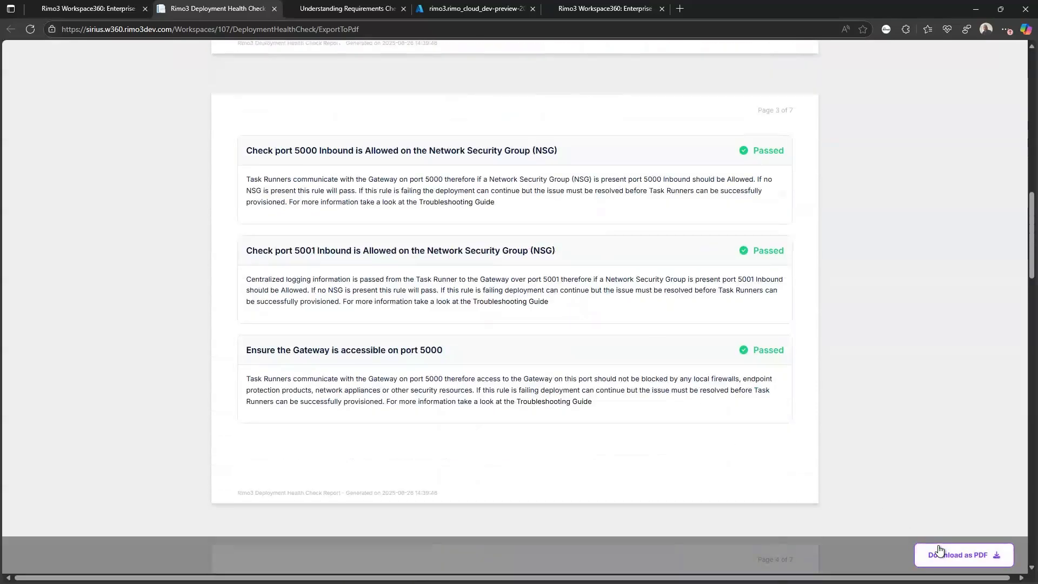
{"action": "scroll", "coordinate": [384, 237], "scroll_direction": "up", "scroll_amount": 7}
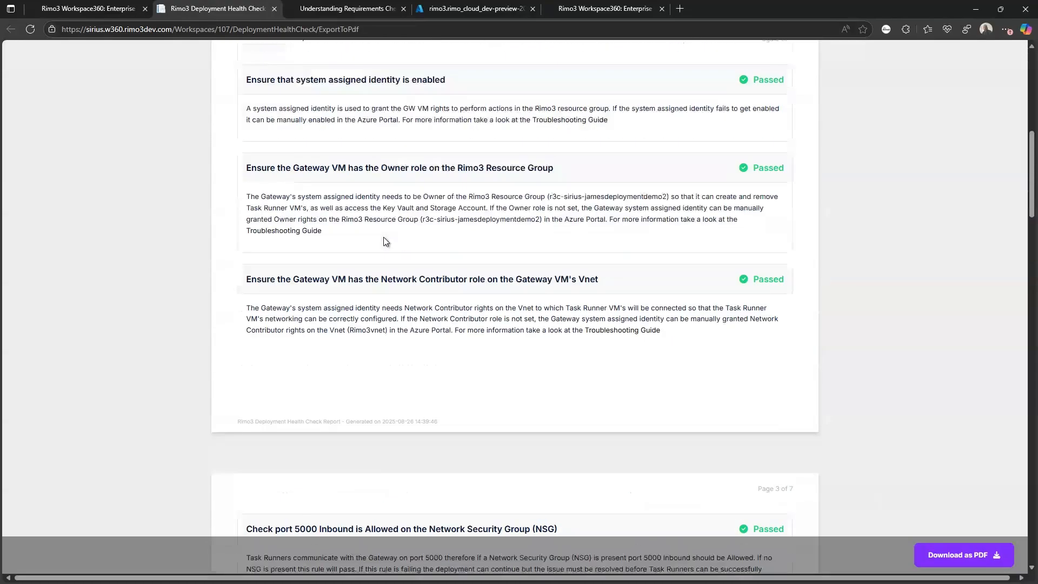
{"action": "scroll", "coordinate": [384, 238], "scroll_direction": "up", "scroll_amount": 9}
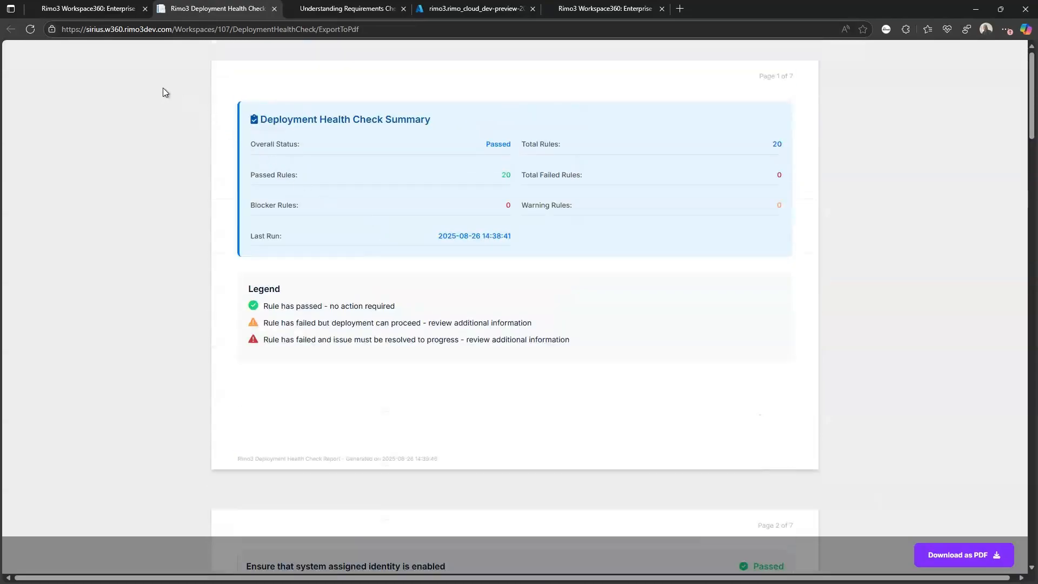
- Return to the Workspace360 tab and continue to step 5, Configure Rimo3
{"action": "left_click", "coordinate": [102, 9]}
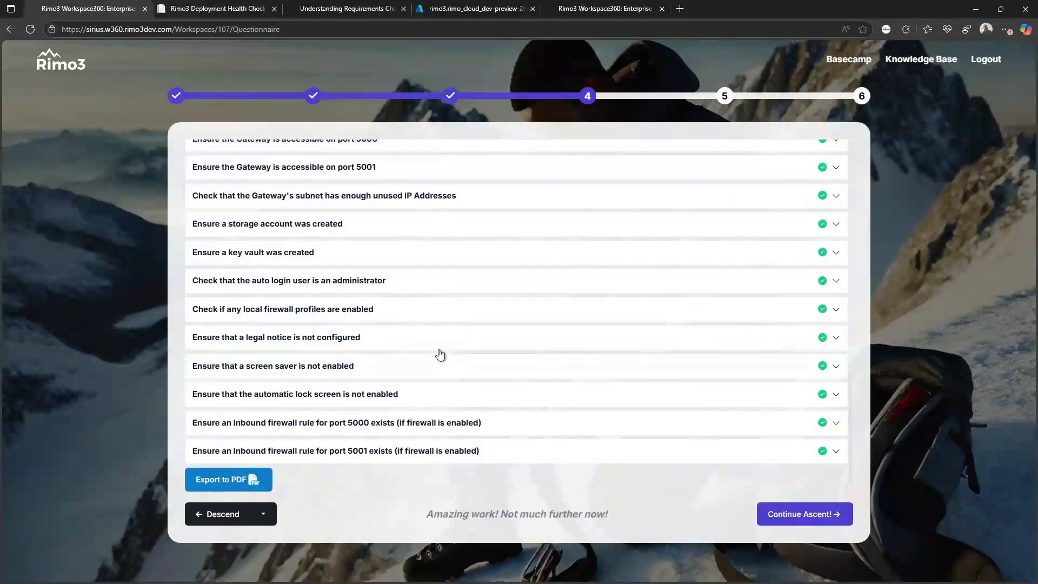
{"action": "scroll", "coordinate": [440, 354], "scroll_direction": "up", "scroll_amount": 15}
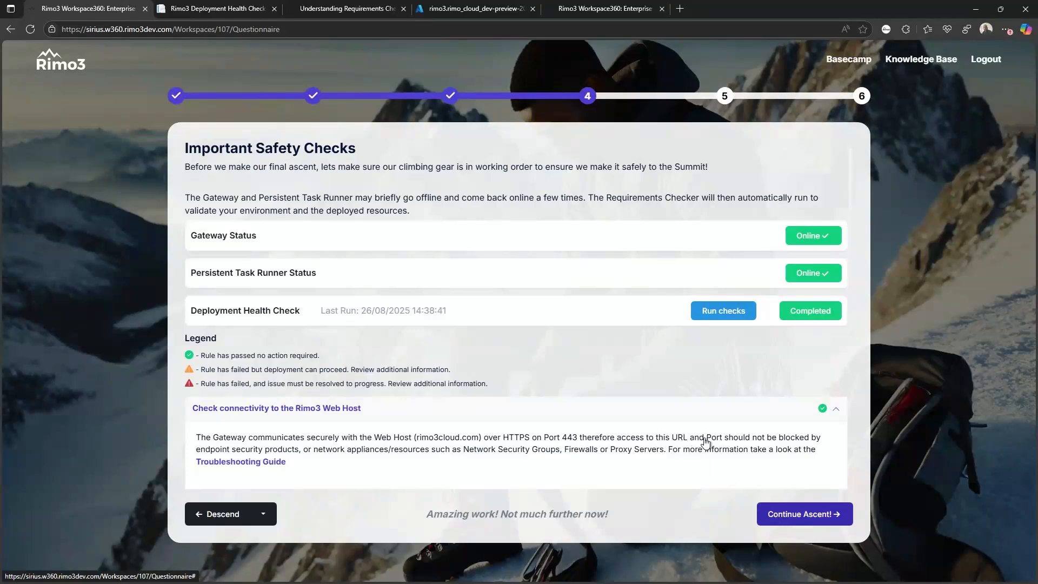
{"action": "left_click", "coordinate": [809, 521]}
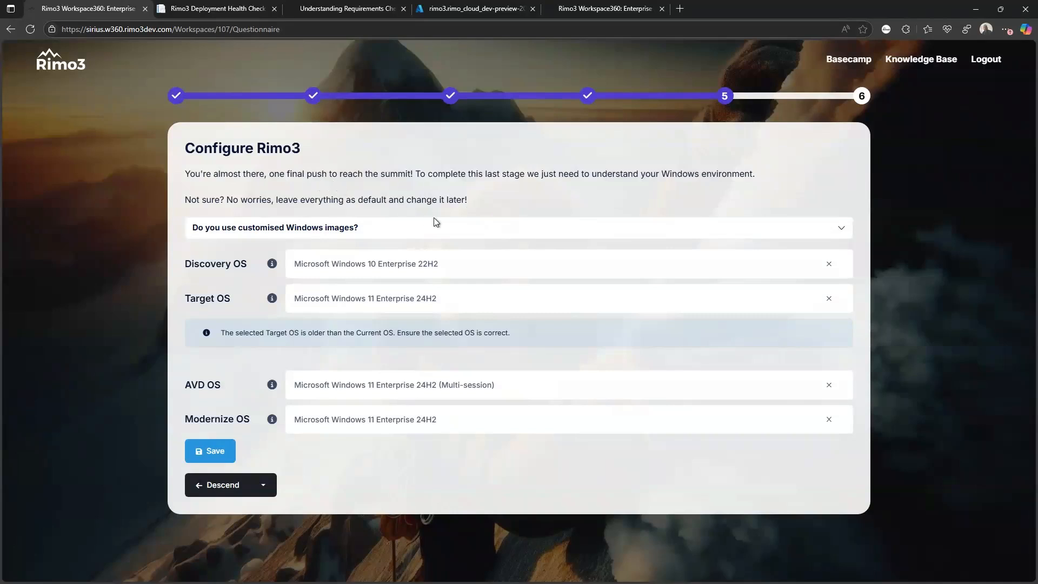
- Review the customised Windows image options, the Discovery OS list and the Target OS warning
{"action": "left_click", "coordinate": [471, 236]}
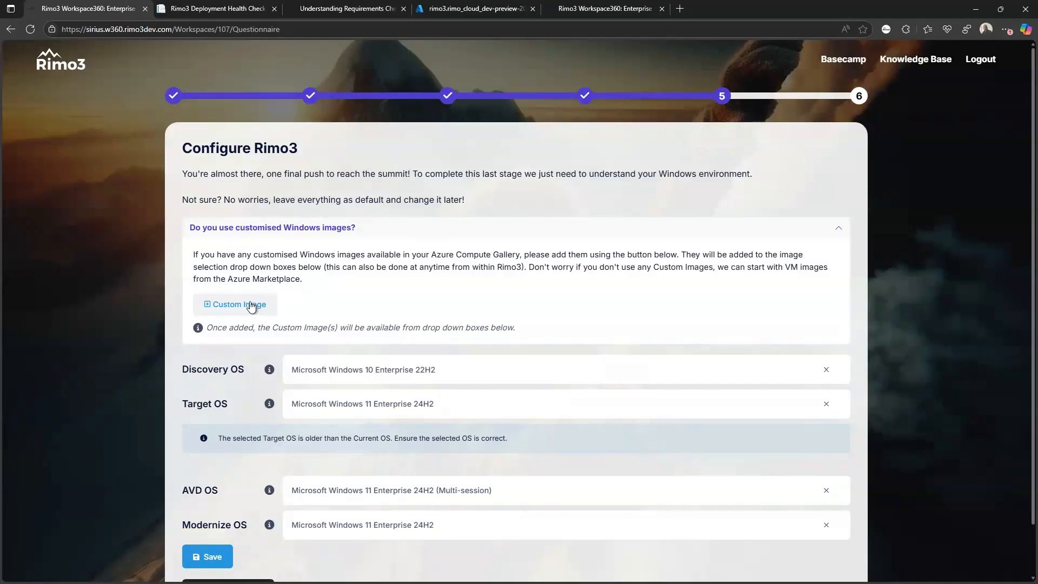
{"action": "left_click", "coordinate": [416, 234]}
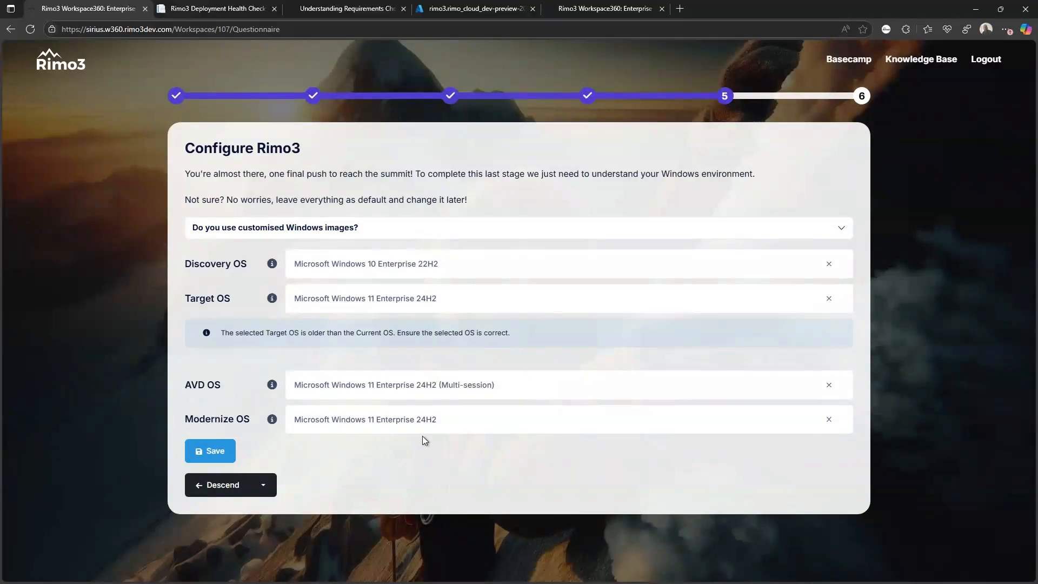
{"action": "left_click", "coordinate": [414, 270]}
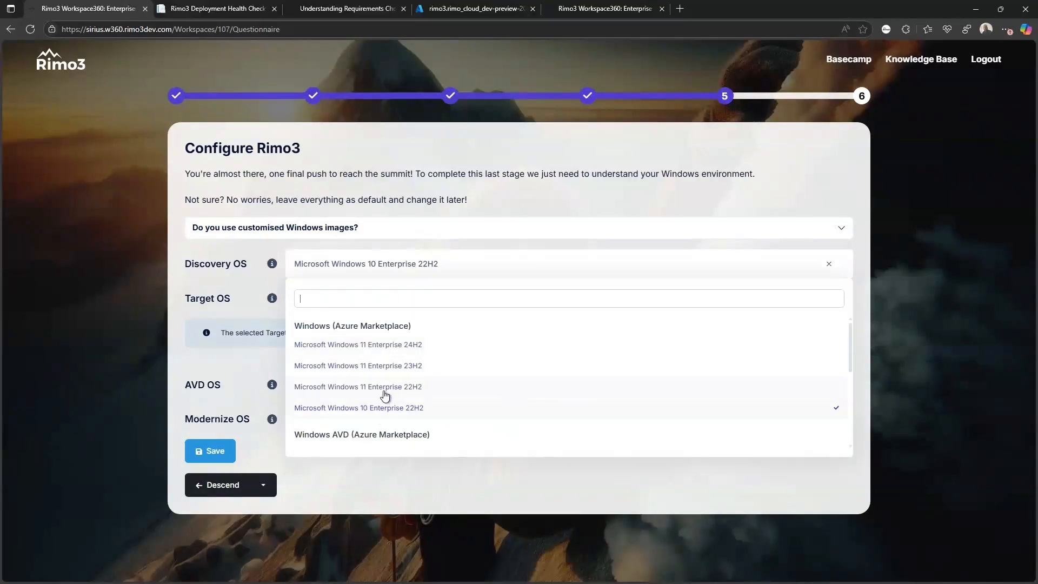
{"action": "left_click", "coordinate": [551, 272]}
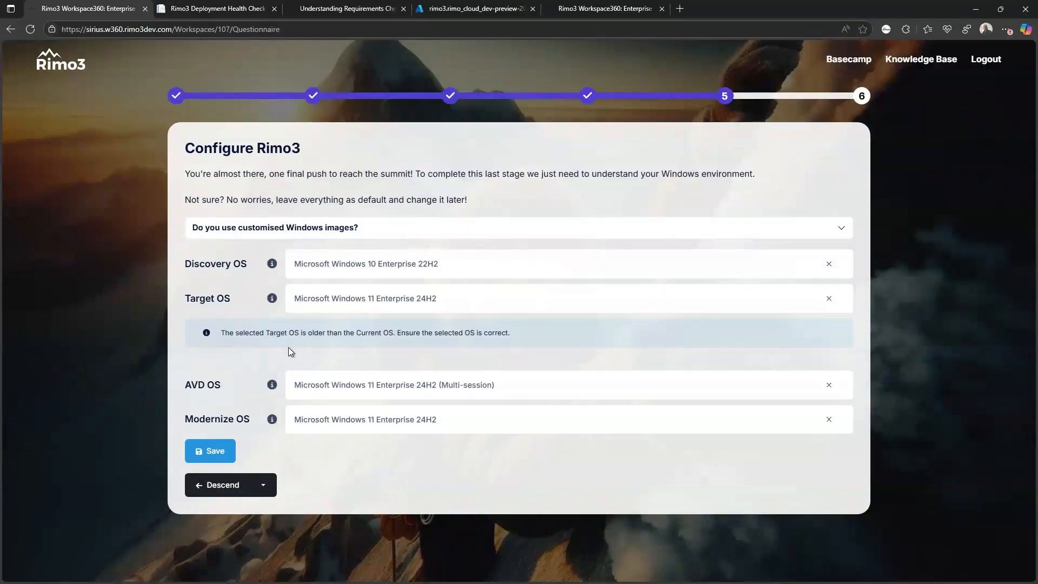
{"action": "left_click_drag", "start_coordinate": [508, 333], "coordinate": [306, 342]}
{"action": "left_click", "coordinate": [242, 339]}
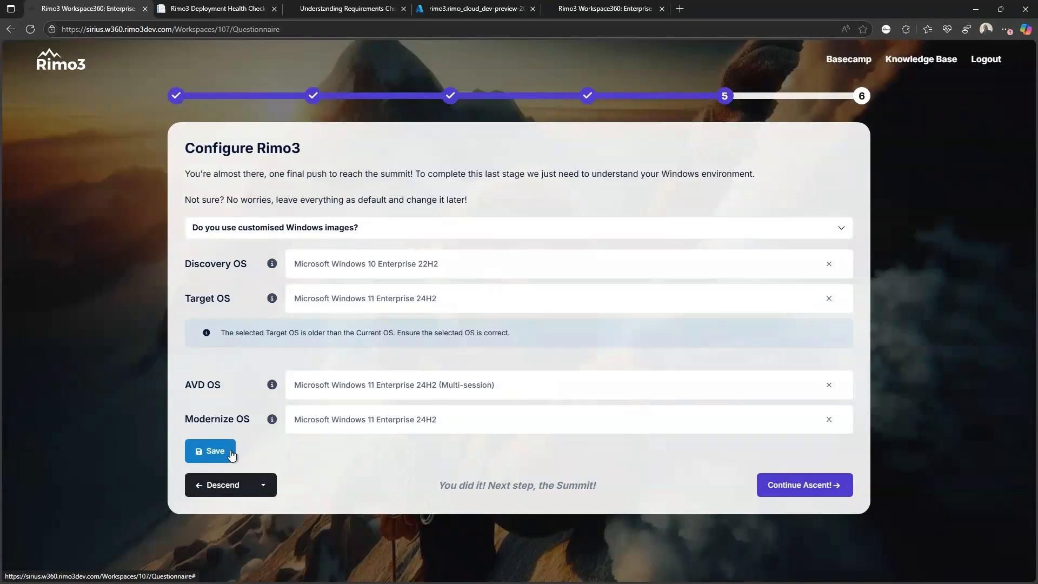
- Set Discovery OS to Microsoft Windows 11 Enterprise 22H2 and save the environment settings
{"action": "left_click", "coordinate": [456, 268]}
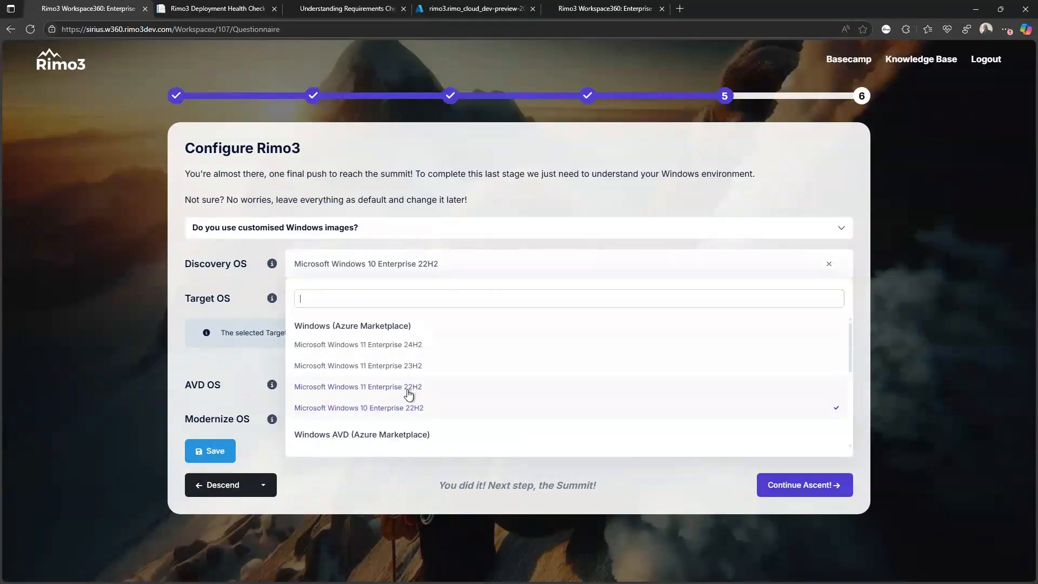
{"action": "left_click", "coordinate": [409, 391]}
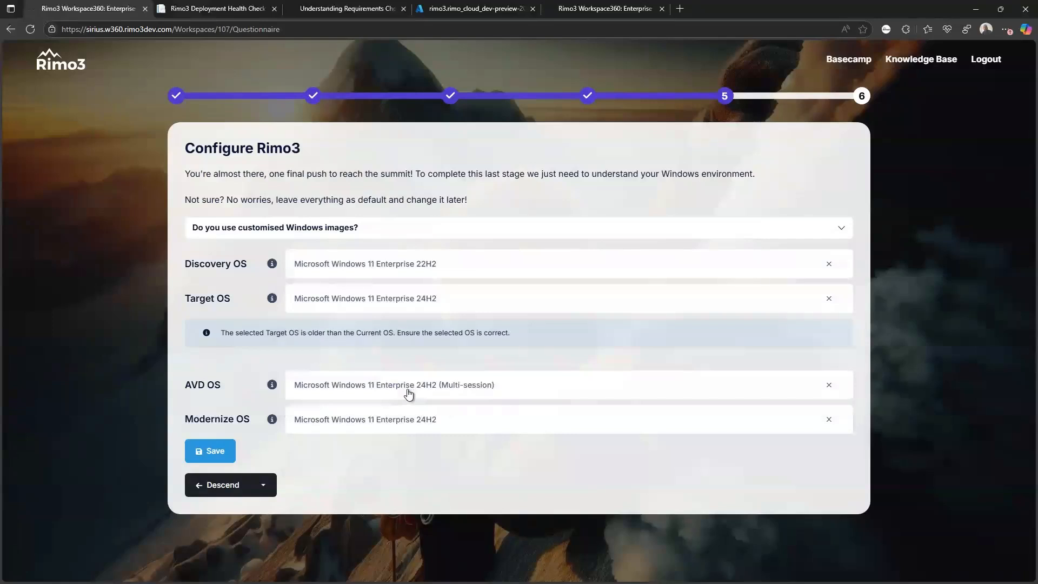
{"action": "left_click", "coordinate": [219, 454]}
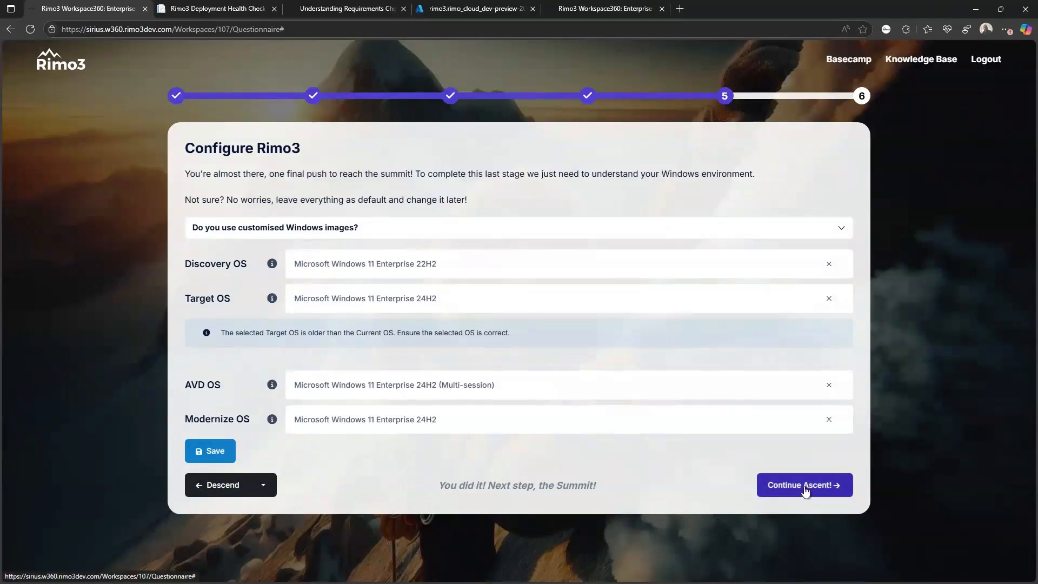
- Finish the Summit step and return to Basecamp from the Congratulations screen
{"action": "left_click", "coordinate": [804, 487]}
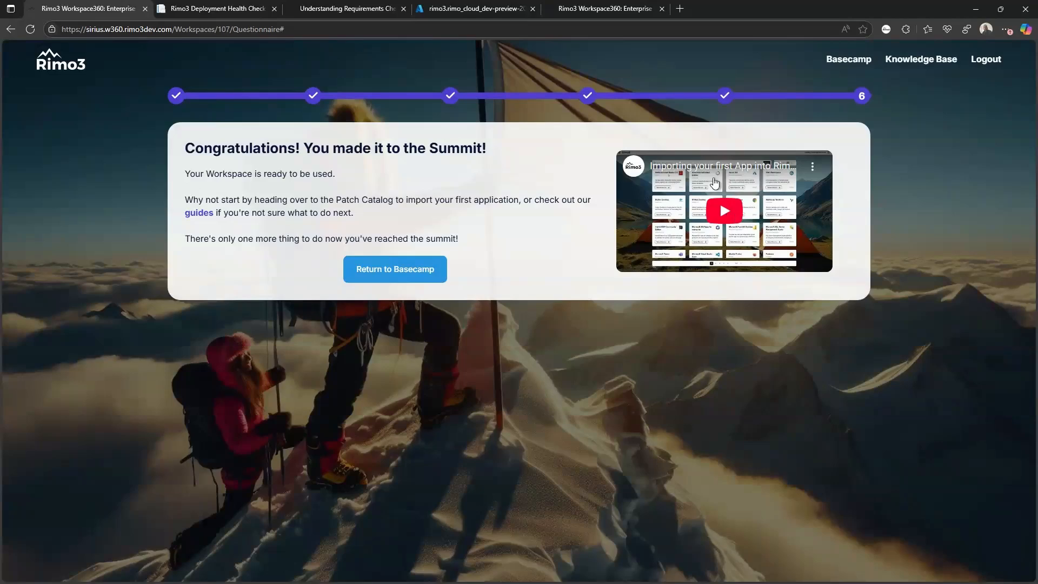
{"action": "left_click", "coordinate": [388, 272]}
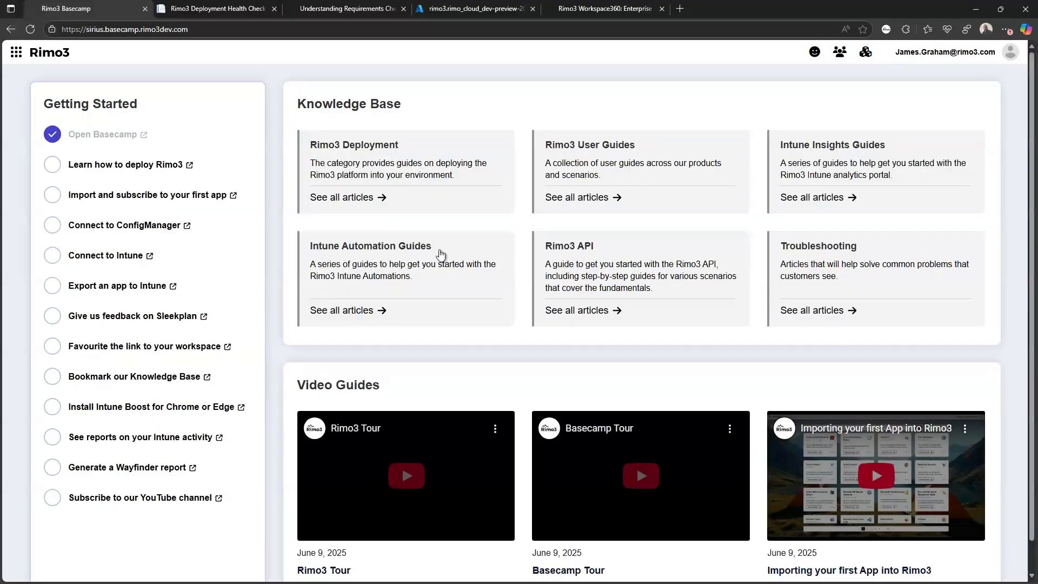
- Tick Learn how to deploy Rimo3, then open the Patch Catalog through the Discovery app
{"action": "left_click", "coordinate": [53, 169]}
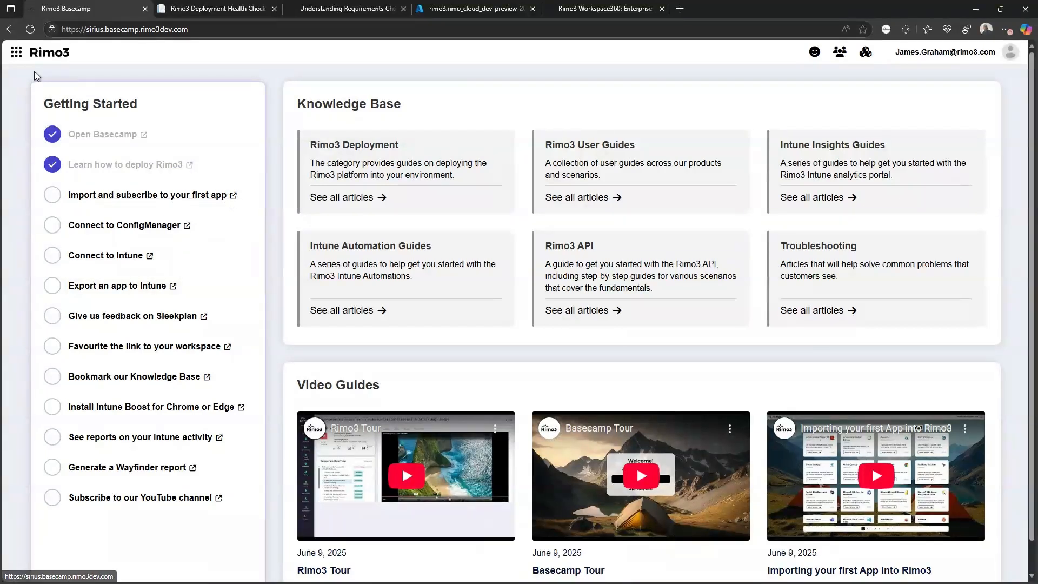
{"action": "left_click", "coordinate": [16, 52]}
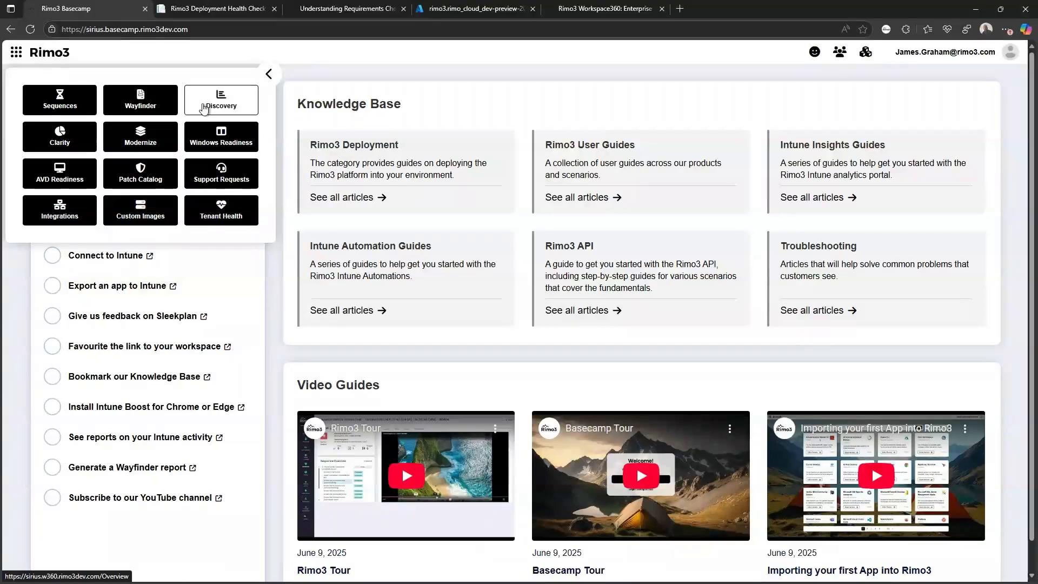
{"action": "left_click", "coordinate": [221, 101]}
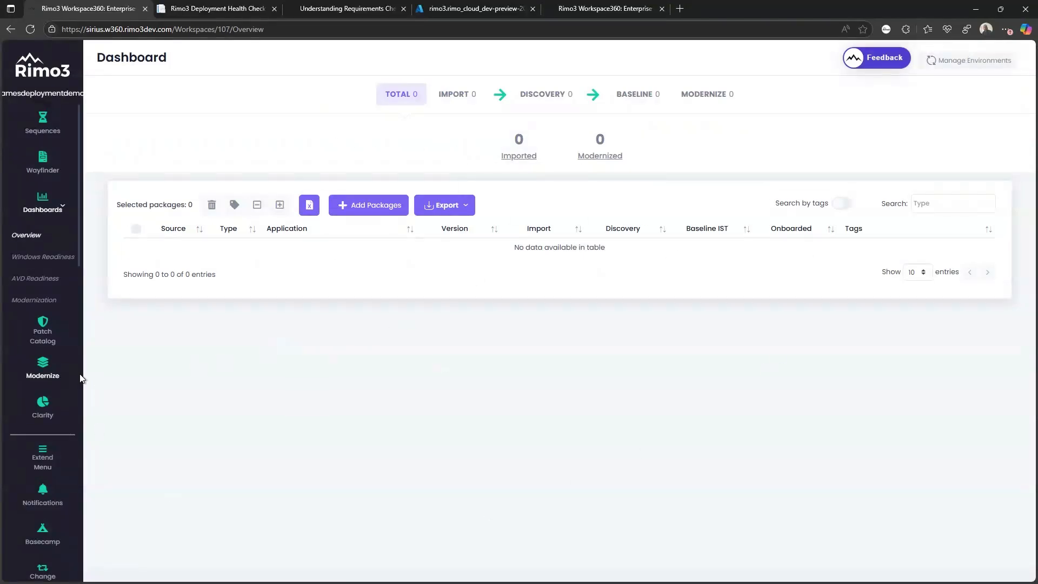
{"action": "left_click", "coordinate": [51, 334]}
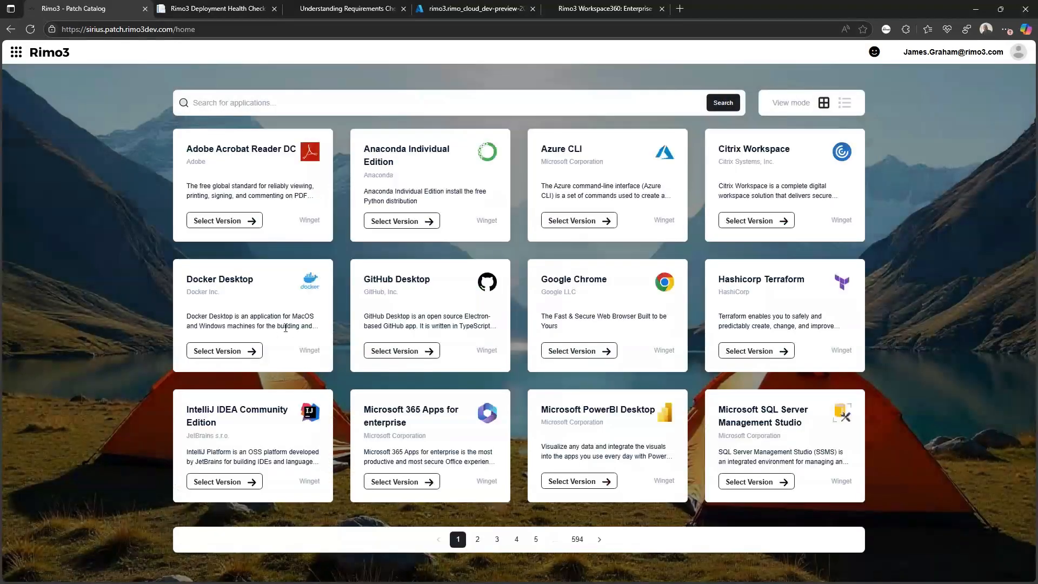
- Onboard Adobe Acrobat Reader DC 25.001.20630 into the deployment demo workspace with pipeline action Discover
{"action": "left_click", "coordinate": [224, 221]}
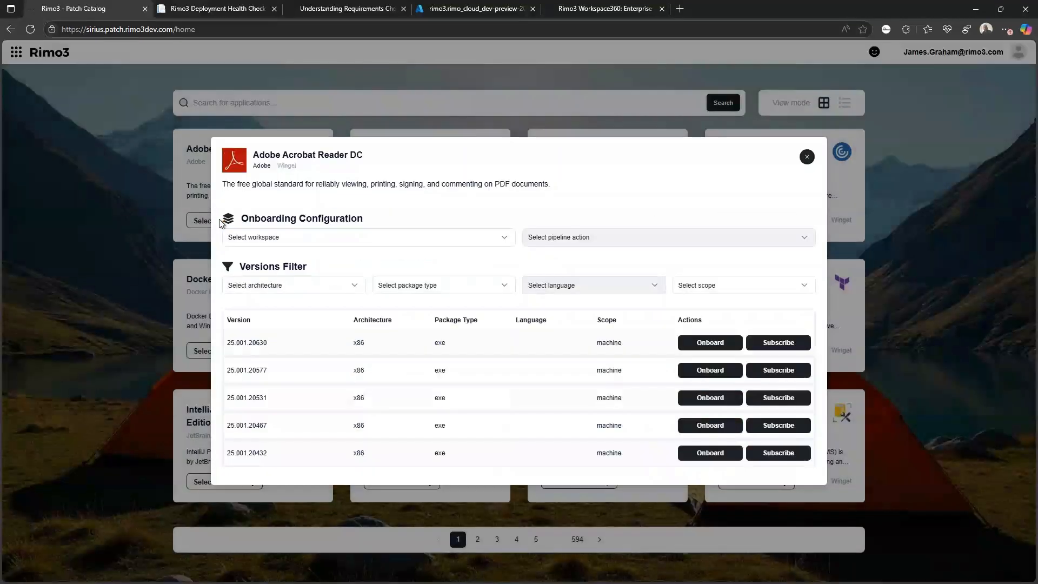
{"action": "left_click", "coordinate": [390, 241]}
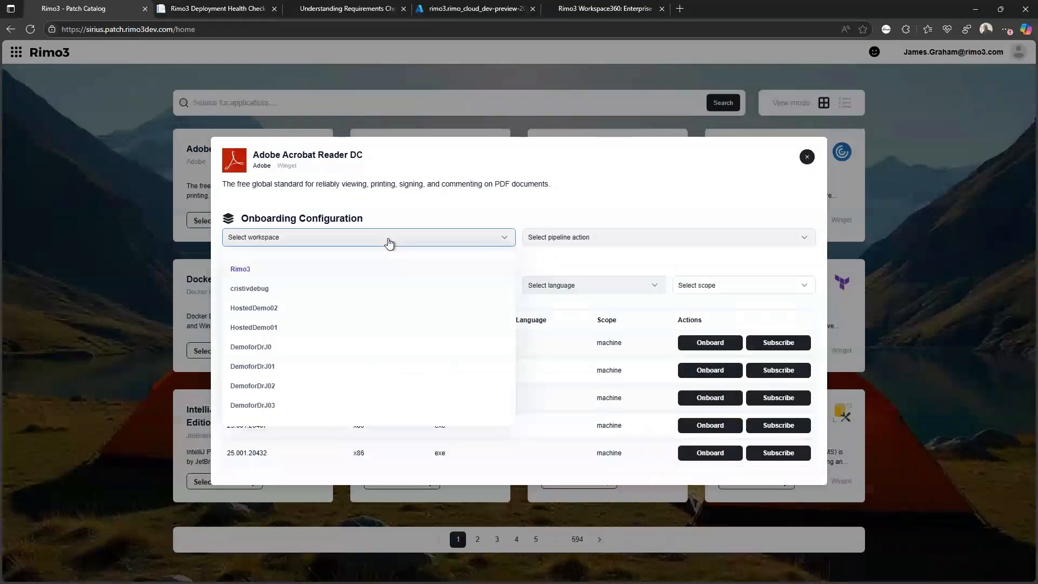
{"action": "type", "text": "jae"}
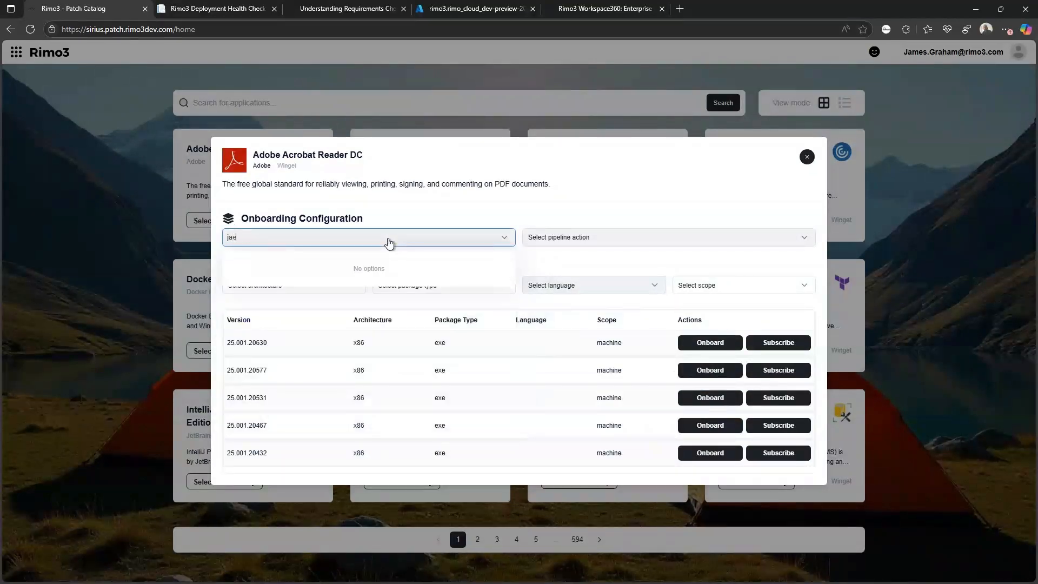
{"action": "key", "text": "BackSpace"}
{"action": "type", "text": "me"}
{"action": "left_click", "coordinate": [324, 270]}
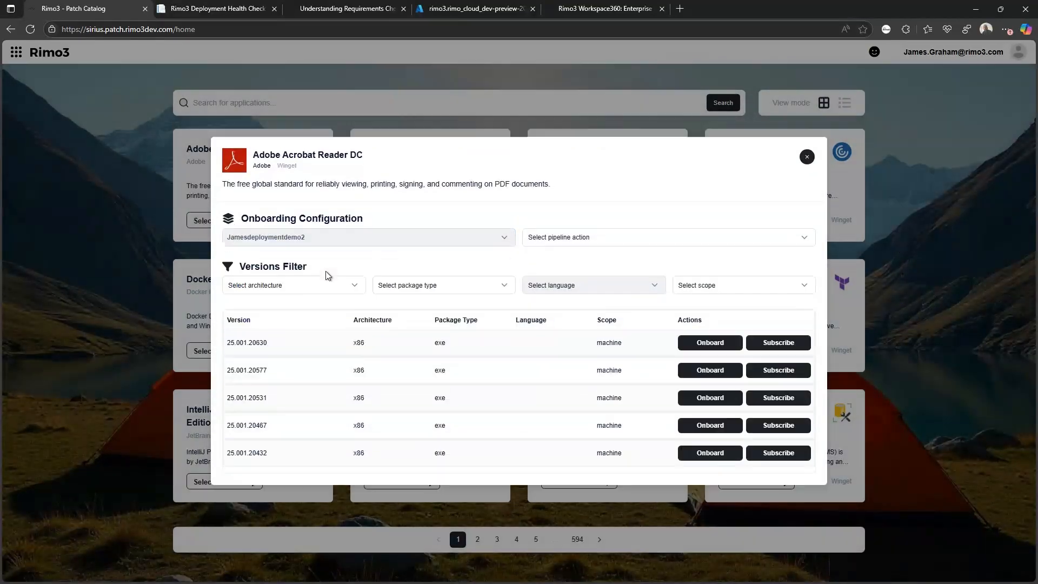
{"action": "left_click", "coordinate": [613, 247]}
{"action": "left_click", "coordinate": [592, 287]}
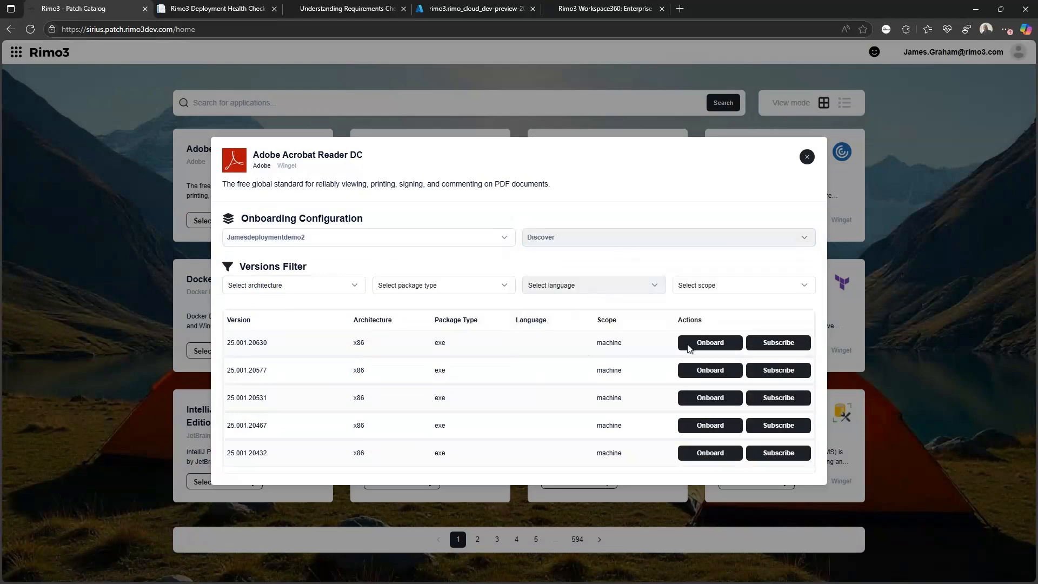
{"action": "left_click", "coordinate": [725, 348]}
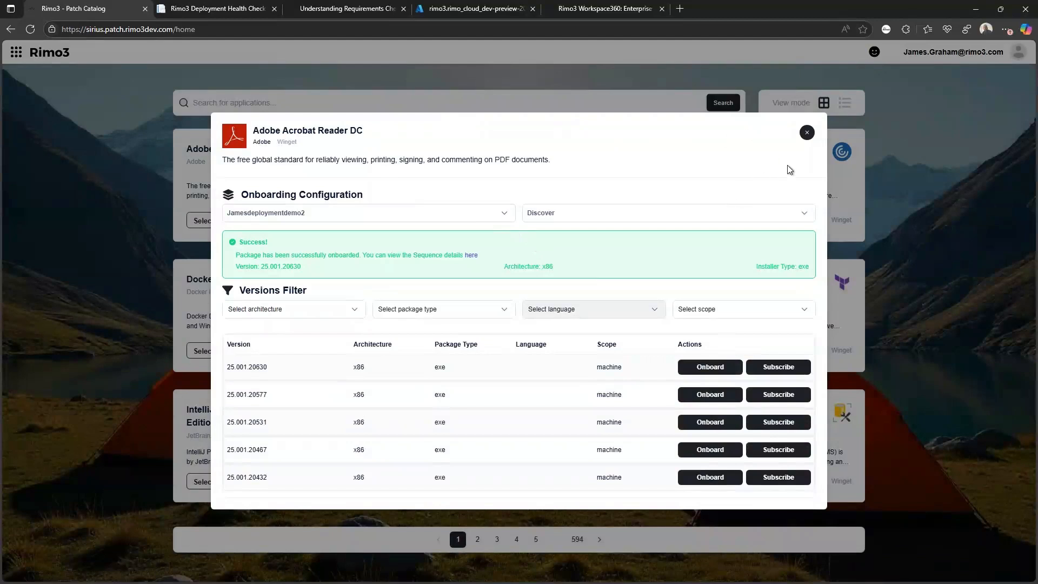
- Open the onboarded package's sequence details, then the Dashboards Overview
{"action": "left_click", "coordinate": [474, 255]}
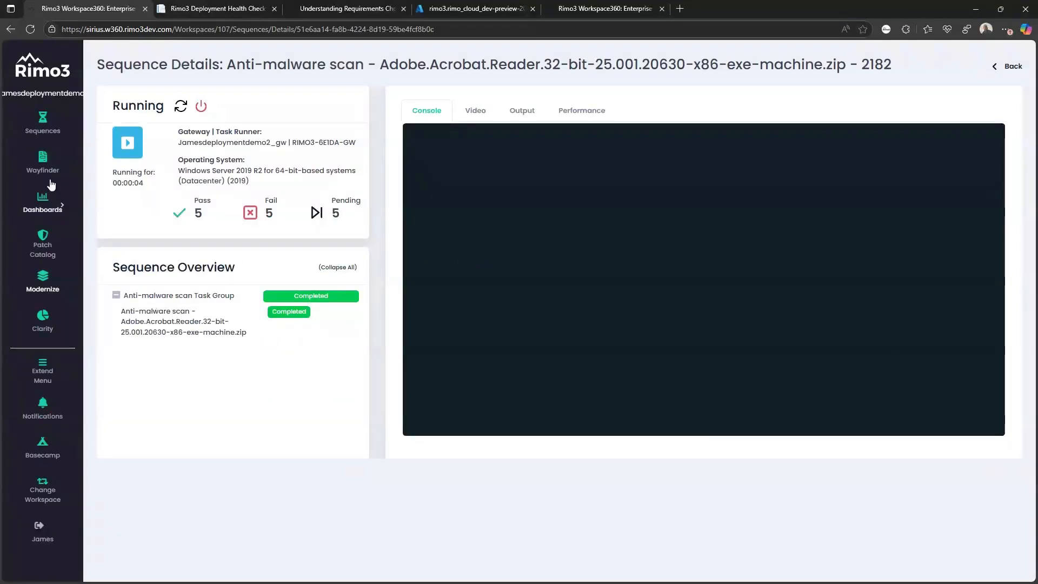
{"action": "left_click", "coordinate": [43, 204]}
{"action": "left_click", "coordinate": [37, 236]}
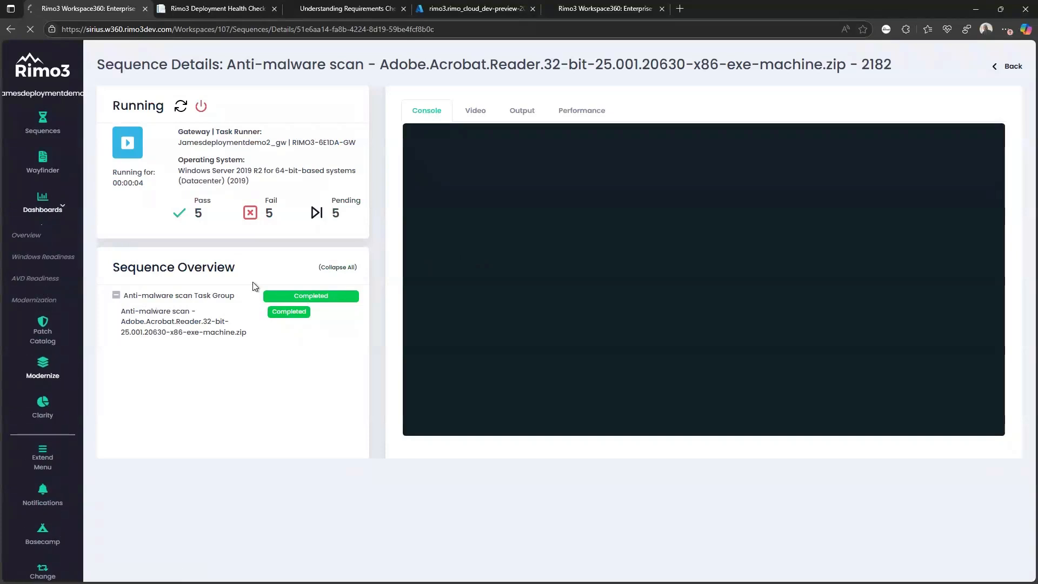